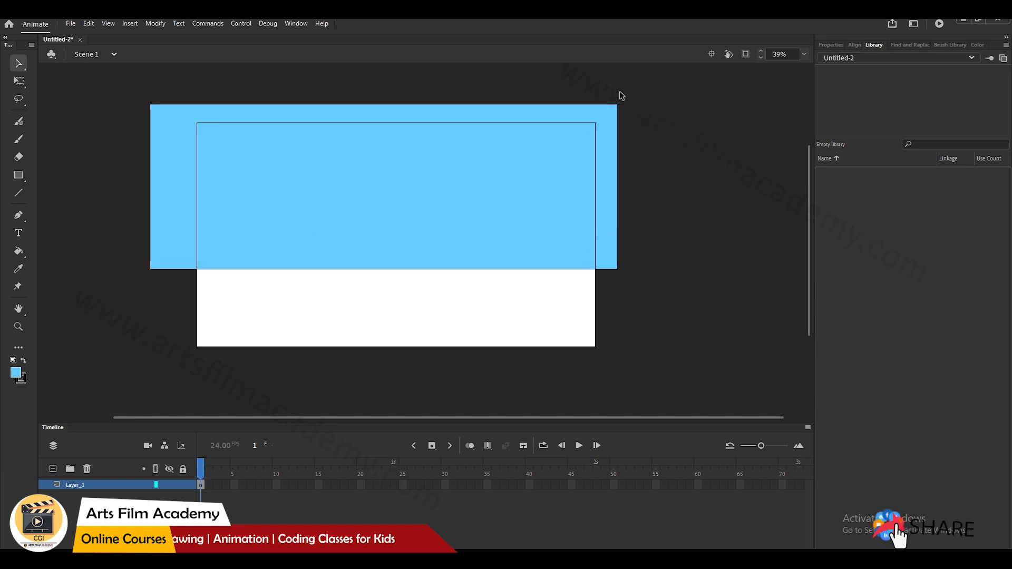
# Move the blue sky rectangle so it overhangs the stage about equally on both sides.
pyautogui.moveTo(599, 253); pyautogui.dragTo(614, 252)
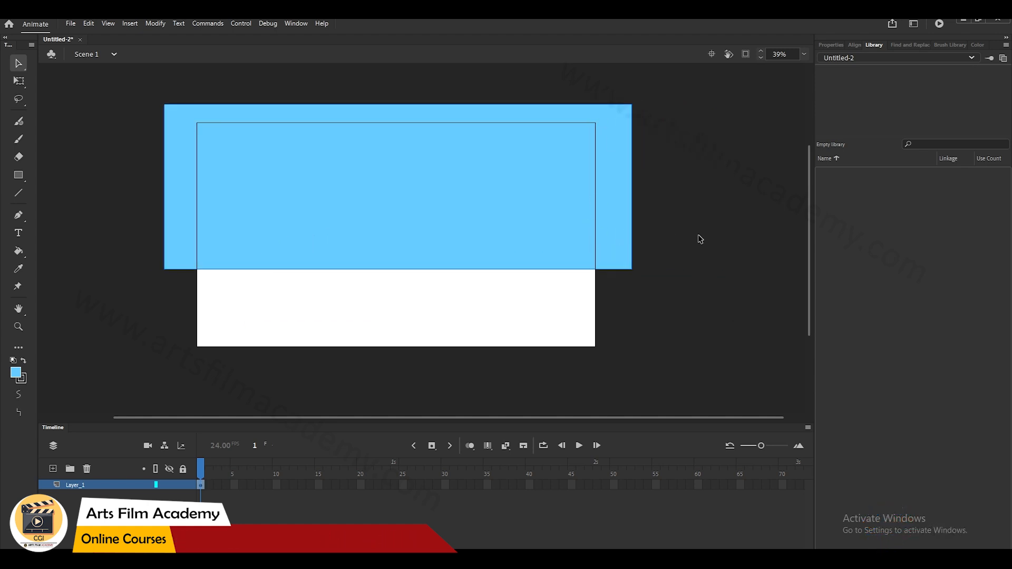
pyautogui.scroll(3, 617, 246)
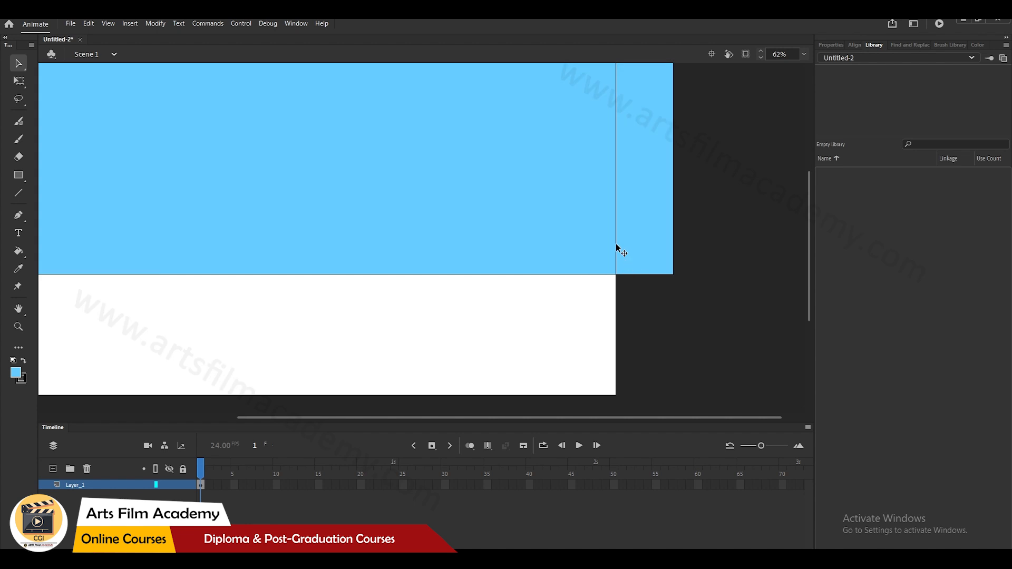
pyautogui.scroll(-3, 556, 207)
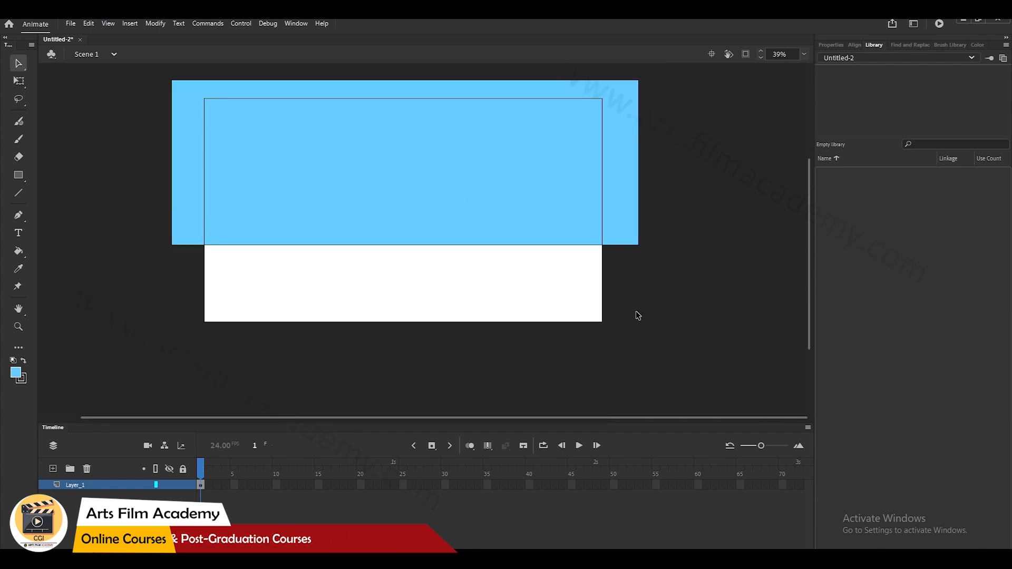
pyautogui.moveTo(578, 252); pyautogui.dragTo(572, 280)
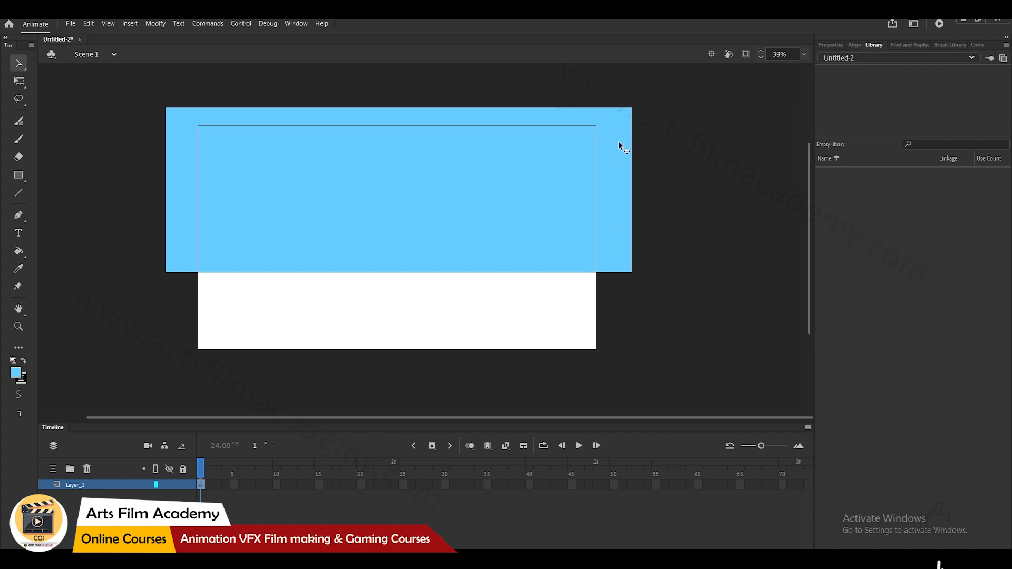
pyautogui.scroll(-1, 686, 153)
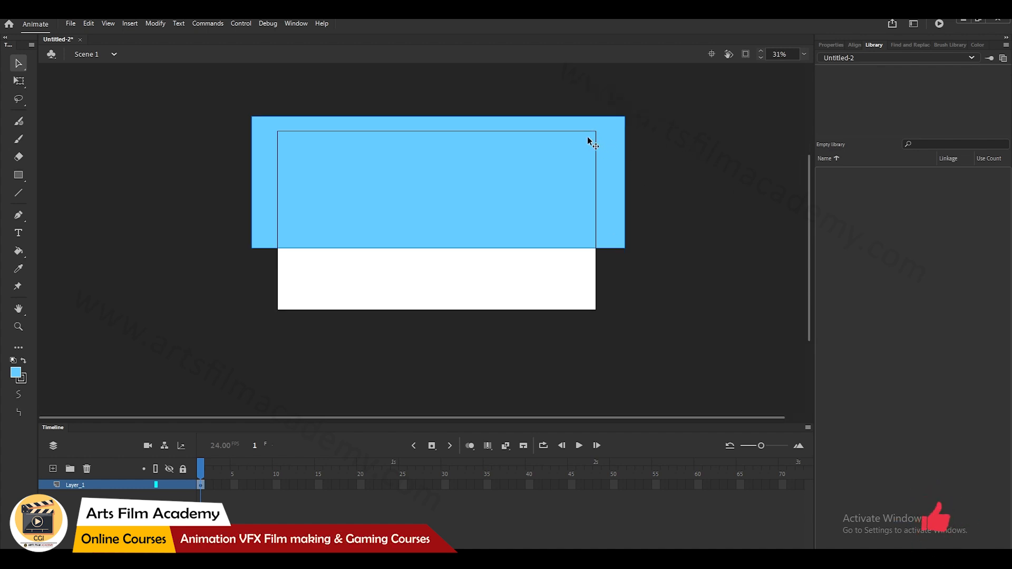
# Widen the sky rectangle slightly about its centre with Free Transform.
pyautogui.press('q')
pyautogui.click(563, 142)
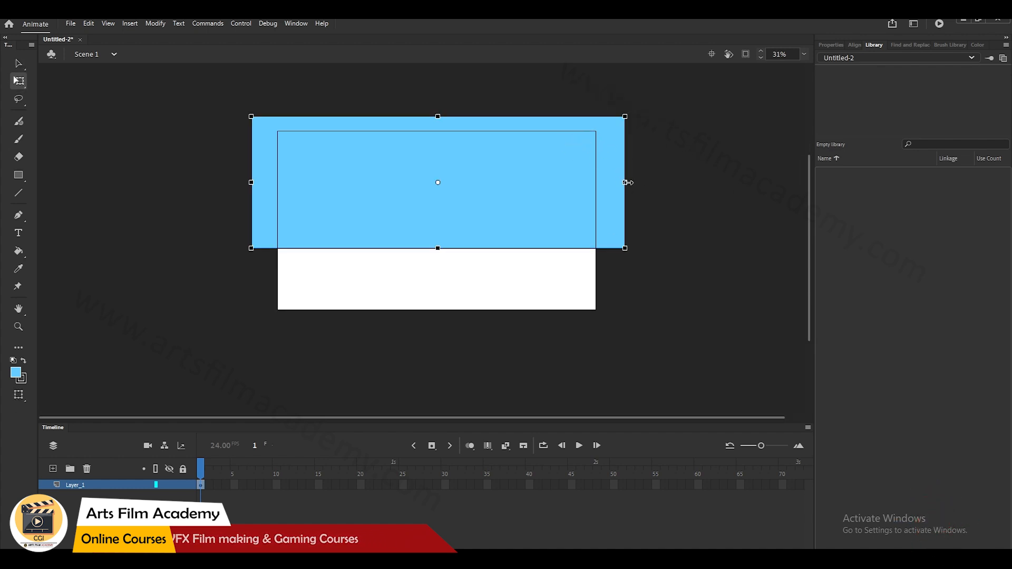
pyautogui.moveTo(626, 182); pyautogui.dragTo(629, 183)
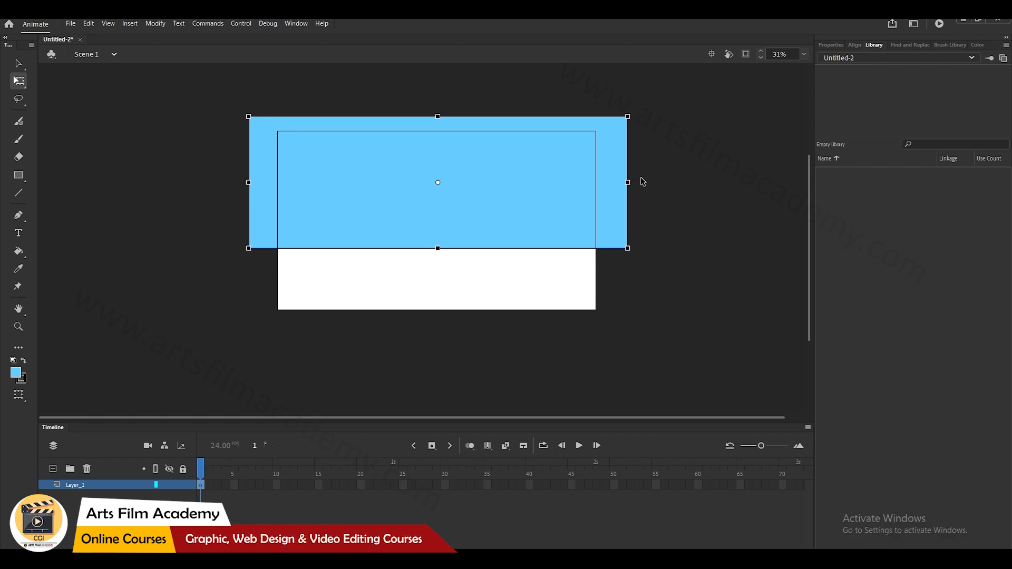
pyautogui.scroll(-1, 710, 209)
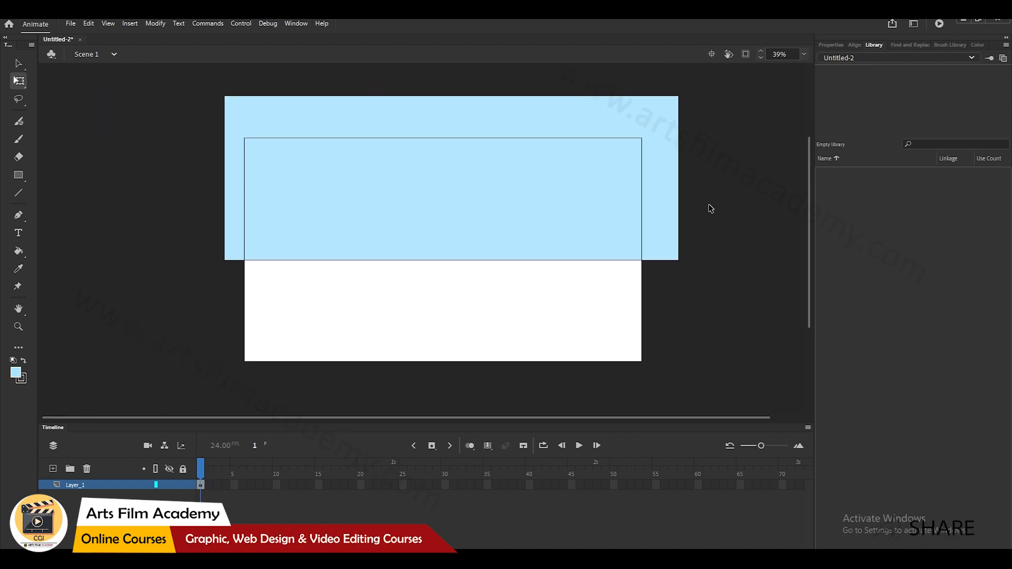
# Recolor the sky rectangle by trying darker blues and settling on a pale, slightly muted blue fill.
pyautogui.moveTo(710, 208); pyautogui.dragTo(643, 188)
pyautogui.scroll(-1, 642, 188)
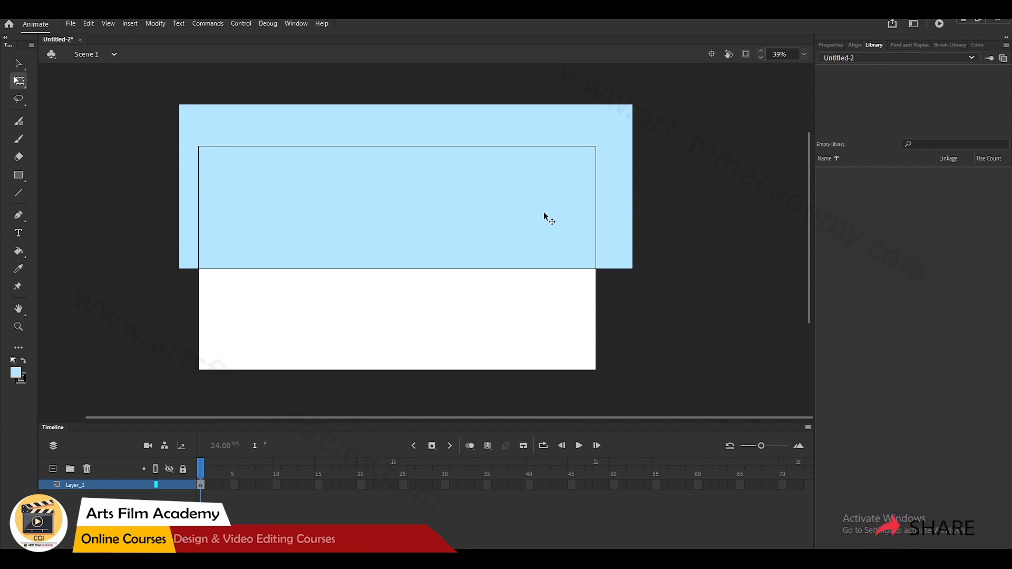
pyautogui.click(296, 24)
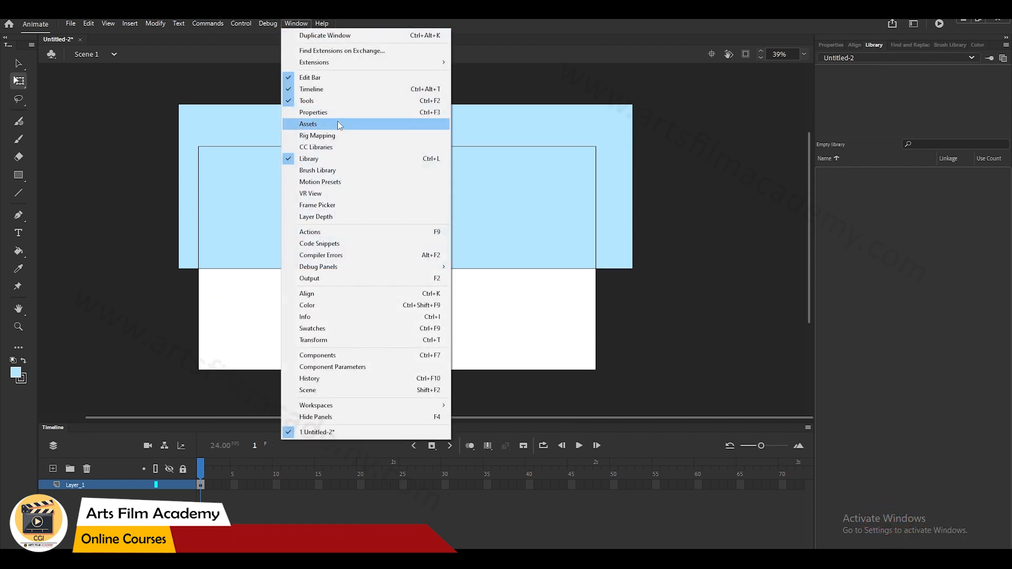
pyautogui.moveTo(846, 112); pyautogui.dragTo(882, 157)
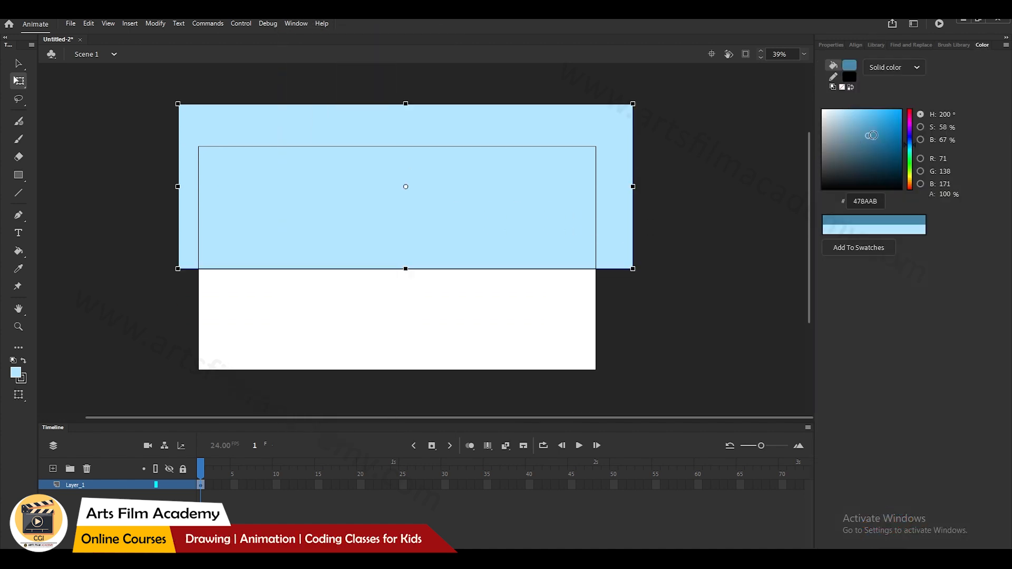
pyautogui.moveTo(883, 157); pyautogui.dragTo(845, 143)
pyautogui.moveTo(845, 144); pyautogui.dragTo(844, 113)
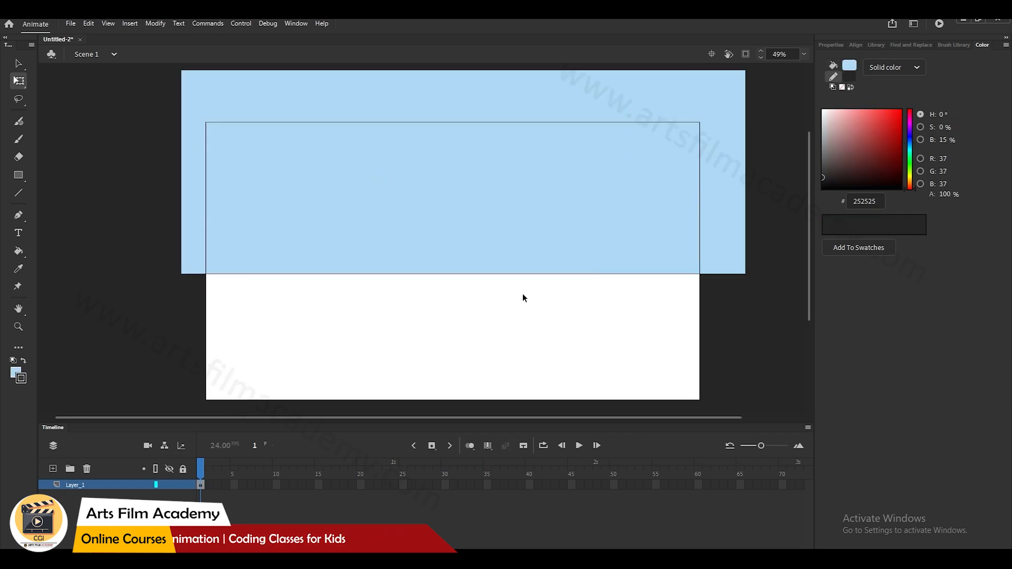
# Set the stroke color to none so the next shape has no outline.
pyautogui.scroll(2, 377, 271)
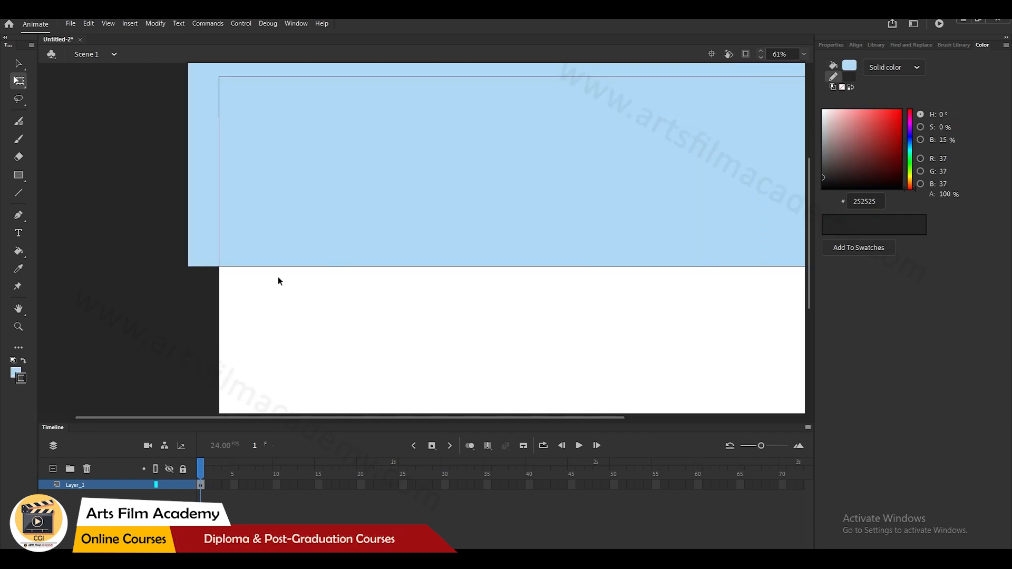
pyautogui.moveTo(338, 280); pyautogui.dragTo(258, 272)
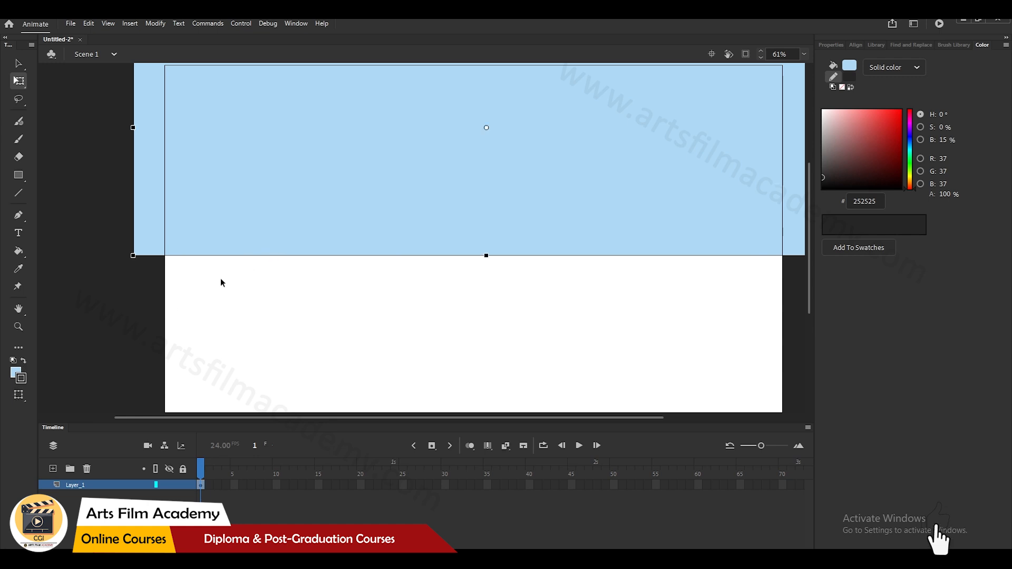
pyautogui.click(20, 379)
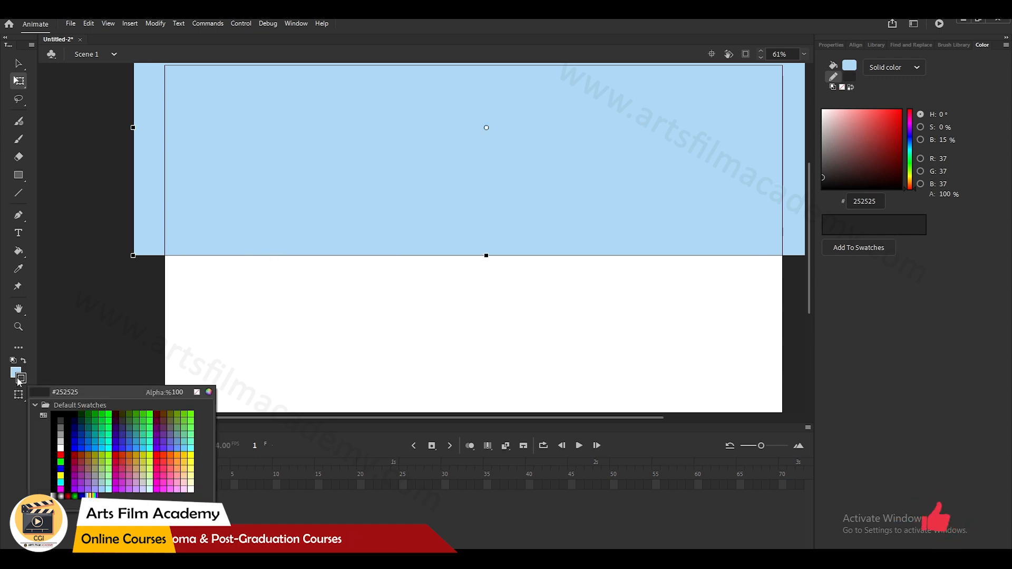
pyautogui.click(197, 393)
pyautogui.scroll(2, 438, 258)
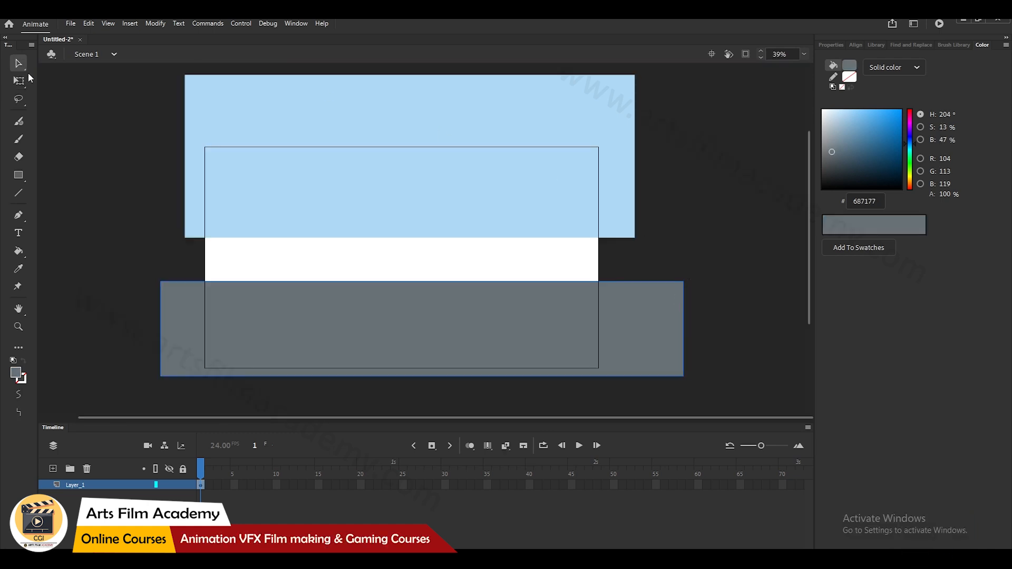
# Try to narrow the grey ground rectangle with Free Transform, undo the change and deselect the shape.
pyautogui.click(19, 81)
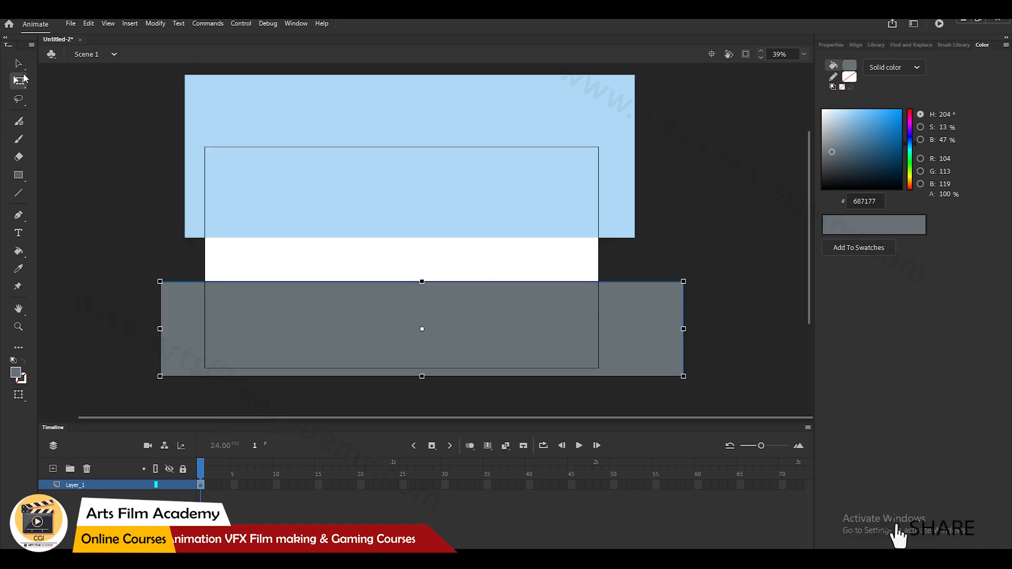
pyautogui.moveTo(684, 331); pyautogui.dragTo(618, 335)
pyautogui.hotkey('ctrl', 'z')
pyautogui.moveTo(698, 293); pyautogui.dragTo(697, 294)
pyautogui.click(679, 295)
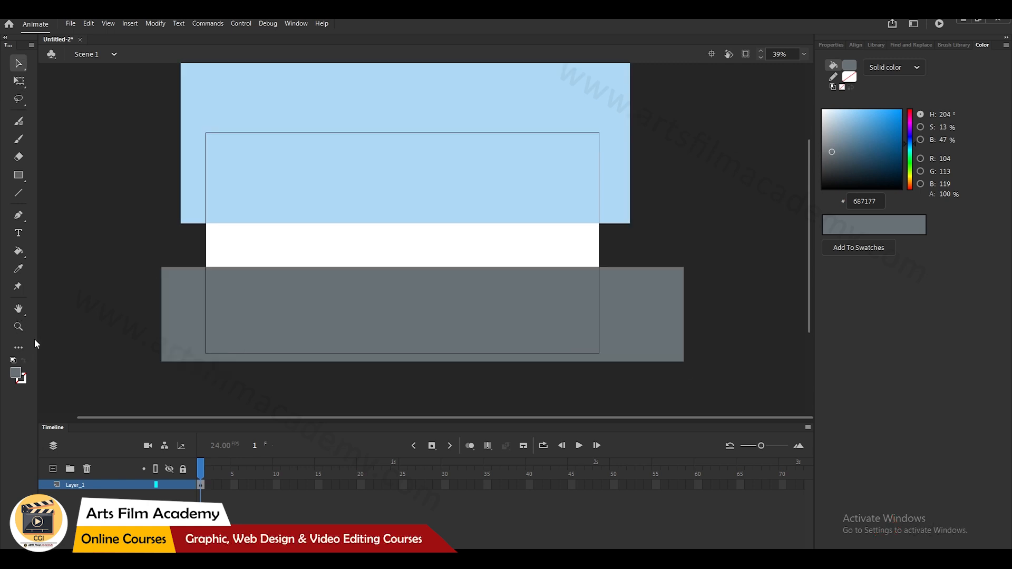
# Add the Pencil tool to the toolbar between the Line and Pen tools and activate it.
pyautogui.click(18, 350)
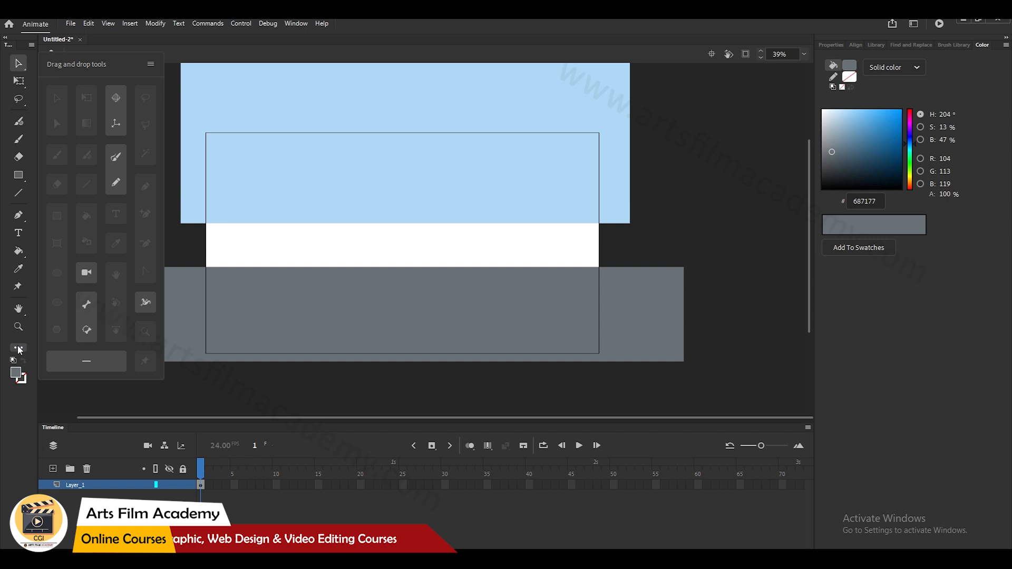
pyautogui.click(19, 349)
pyautogui.click(18, 350)
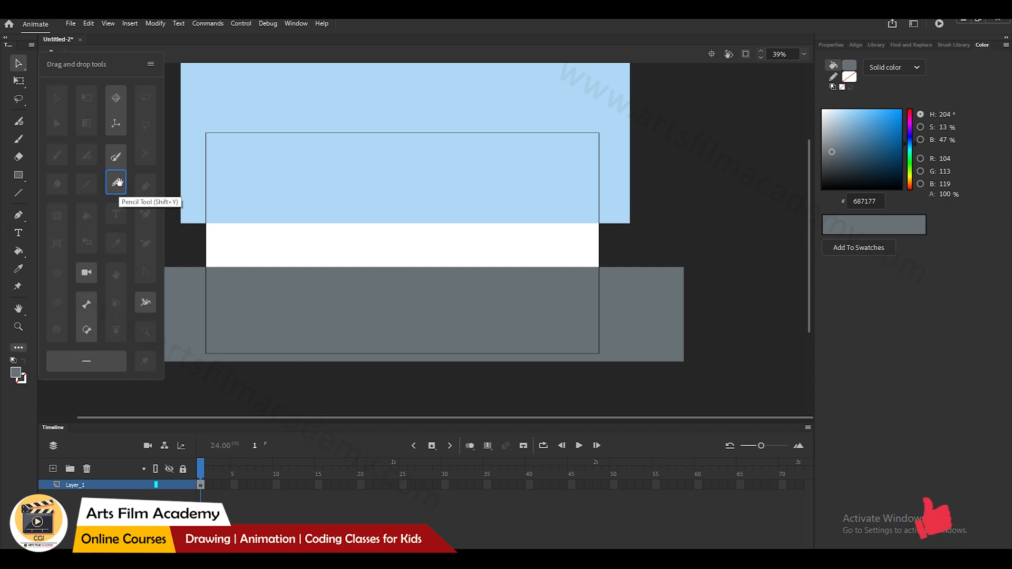
pyautogui.moveTo(117, 182)
pyautogui.mouseDown()
pyautogui.moveTo(64, 203)
pyautogui.moveTo(19, 203)
pyautogui.mouseUp()
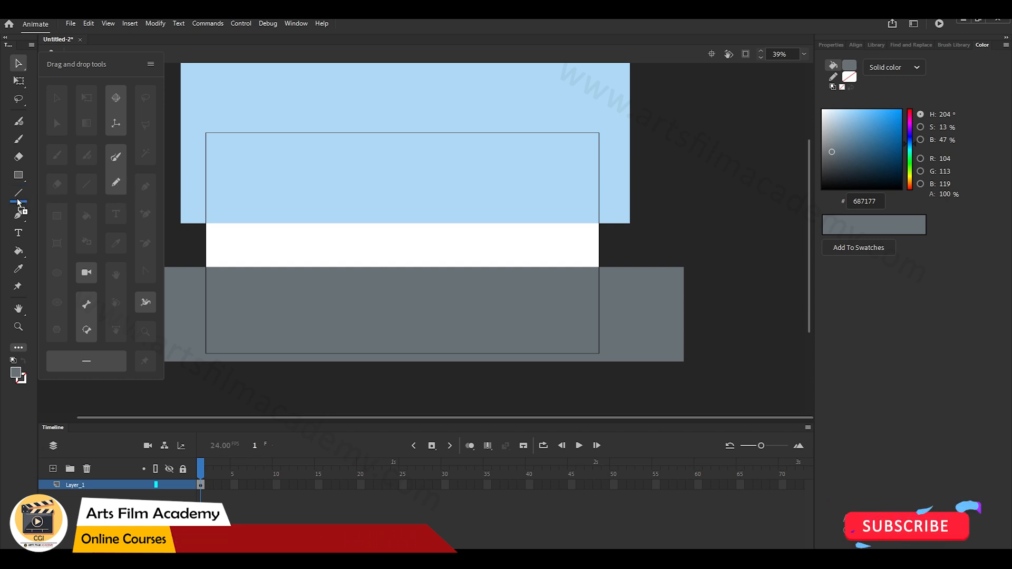
pyautogui.moveTo(19, 202); pyautogui.dragTo(18, 204)
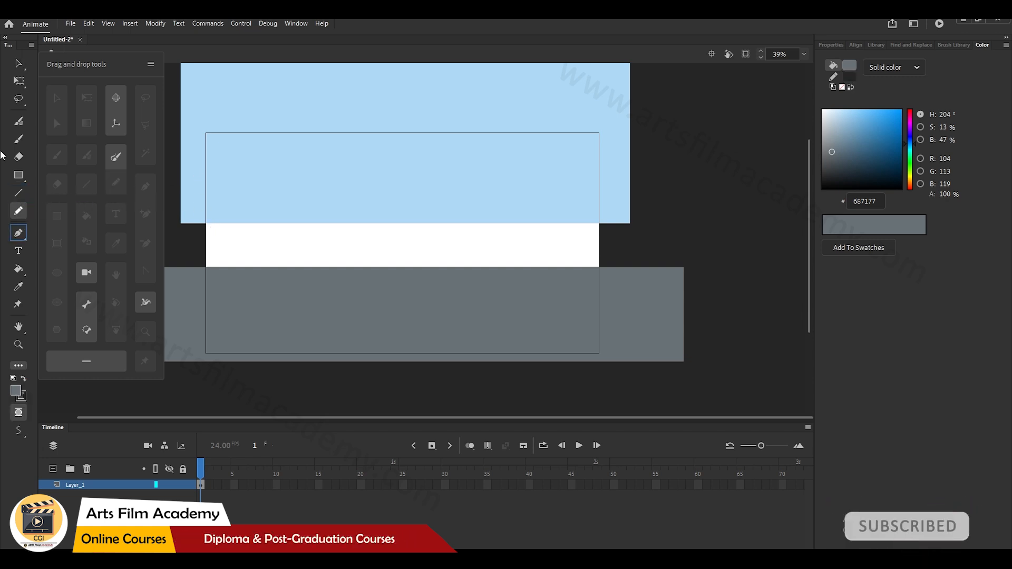
pyautogui.click(21, 65)
pyautogui.click(269, 263)
pyautogui.click(17, 214)
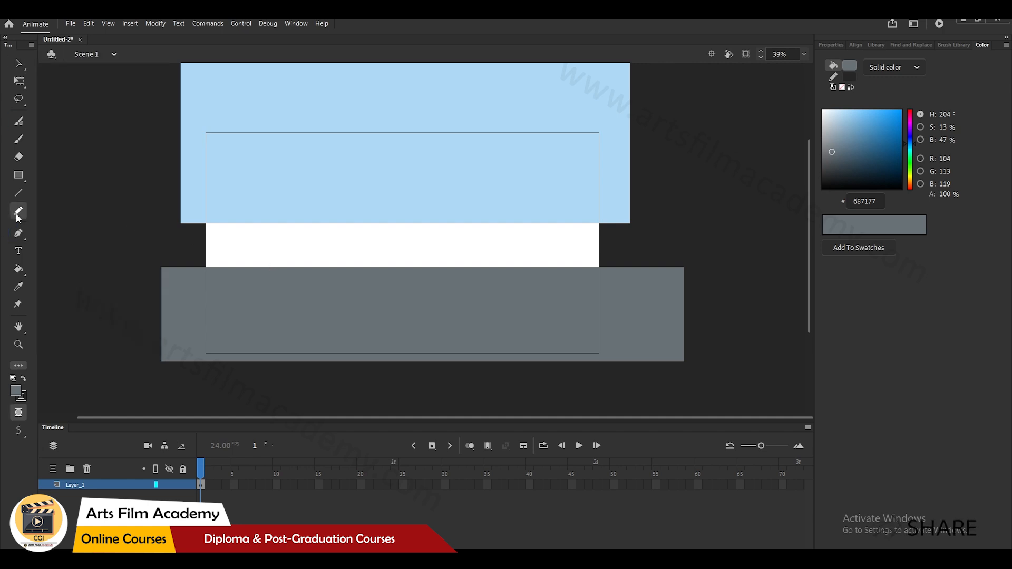
# Draw a closed freehand land outline across the white strip between sky and ground with the Pencil tool and a bright green 66FF00 stroke.
pyautogui.click(21, 401)
pyautogui.click(22, 401)
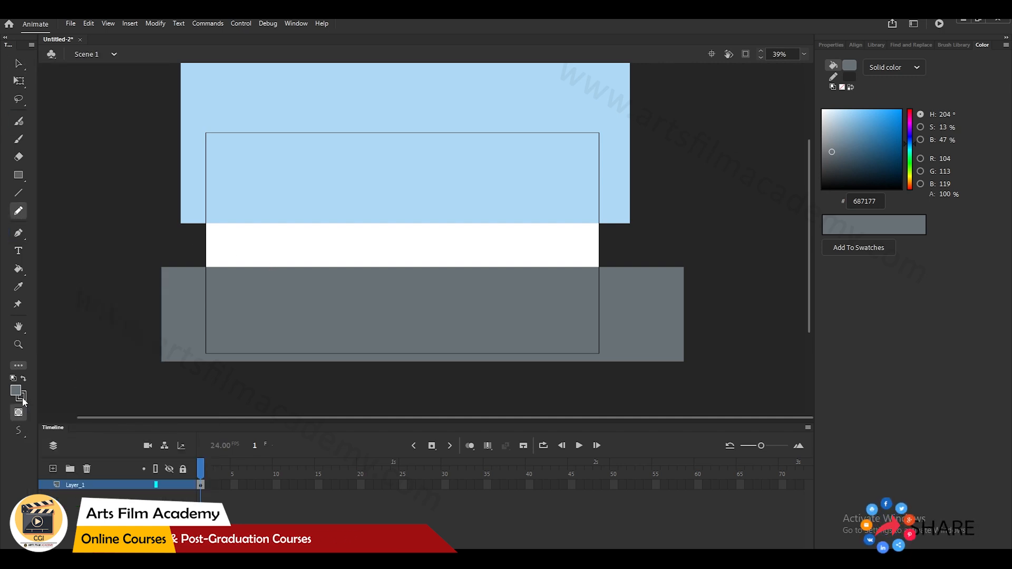
pyautogui.click(22, 400)
pyautogui.click(191, 432)
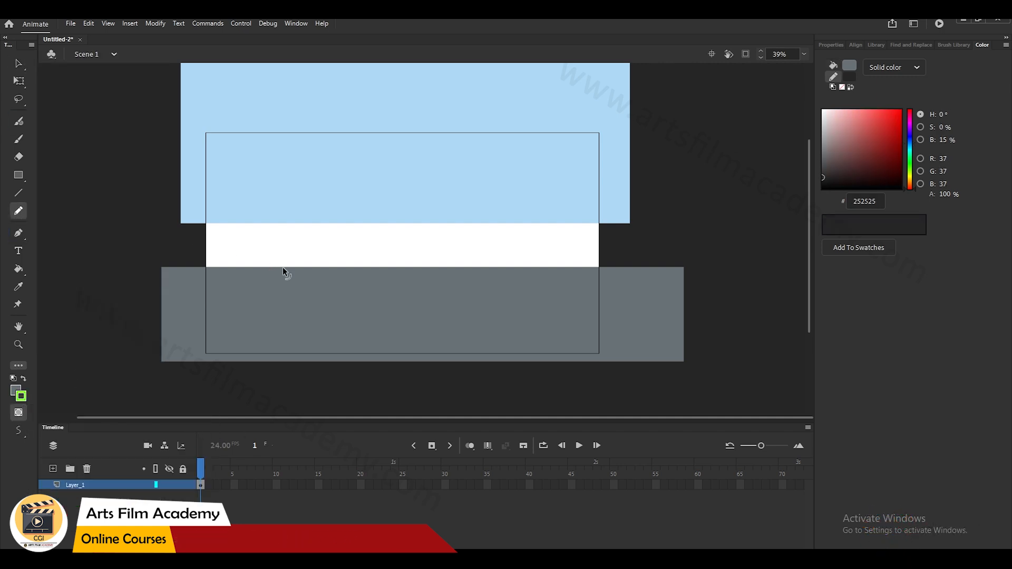
pyautogui.scroll(3, 346, 253)
pyautogui.scroll(-1, 422, 276)
pyautogui.moveTo(454, 246)
pyautogui.mouseDown()
pyautogui.moveTo(423, 284)
pyautogui.moveTo(486, 286)
pyautogui.moveTo(430, 295)
pyautogui.moveTo(407, 277)
pyautogui.mouseUp()
pyautogui.scroll(-2, 463, 259)
pyautogui.scroll(2, 407, 276)
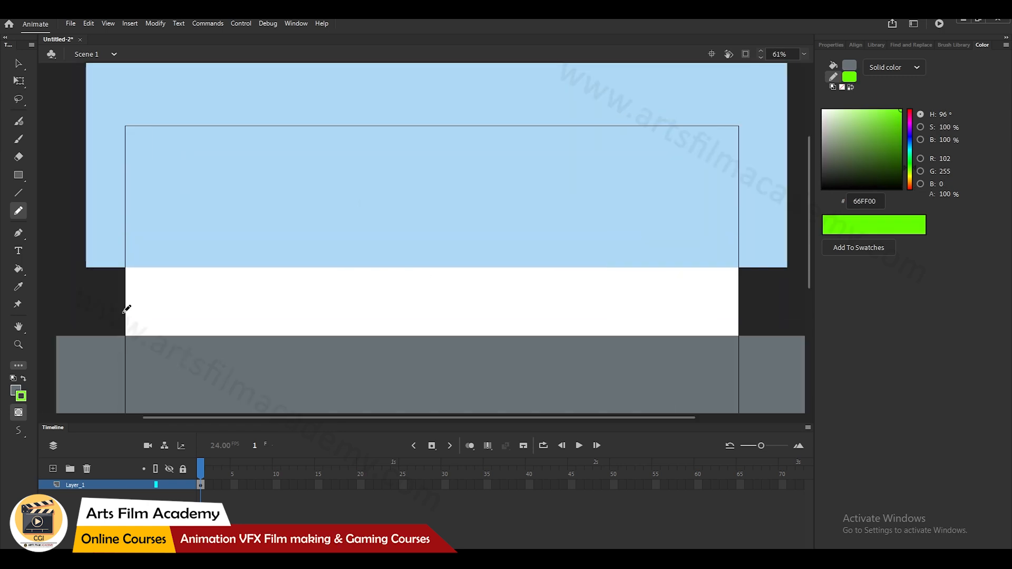
pyautogui.hscroll(2, 153, 285)
pyautogui.scroll(-2, 196, 228)
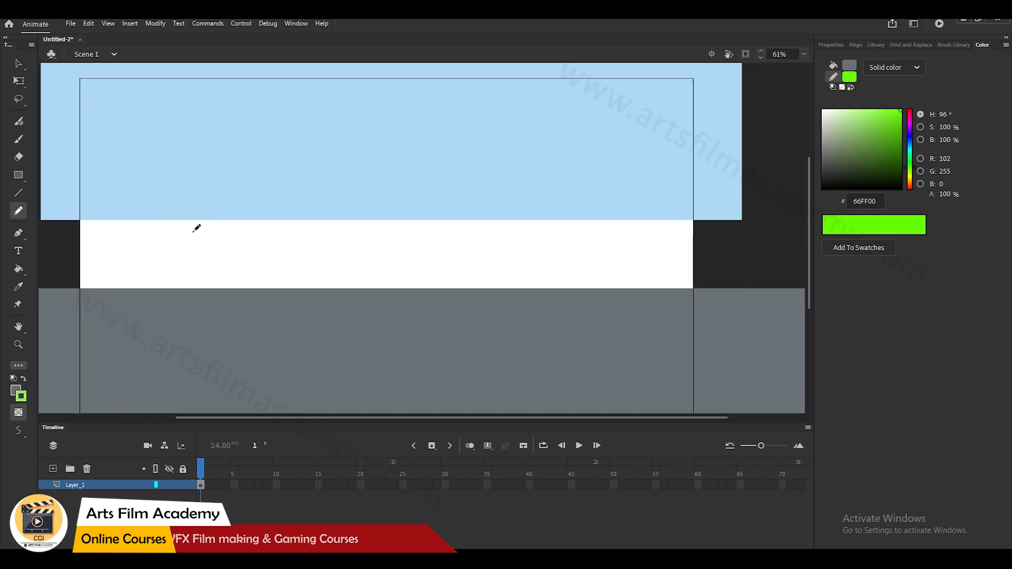
pyautogui.scroll(-1, 196, 229)
pyautogui.moveTo(353, 238); pyautogui.dragTo(420, 231)
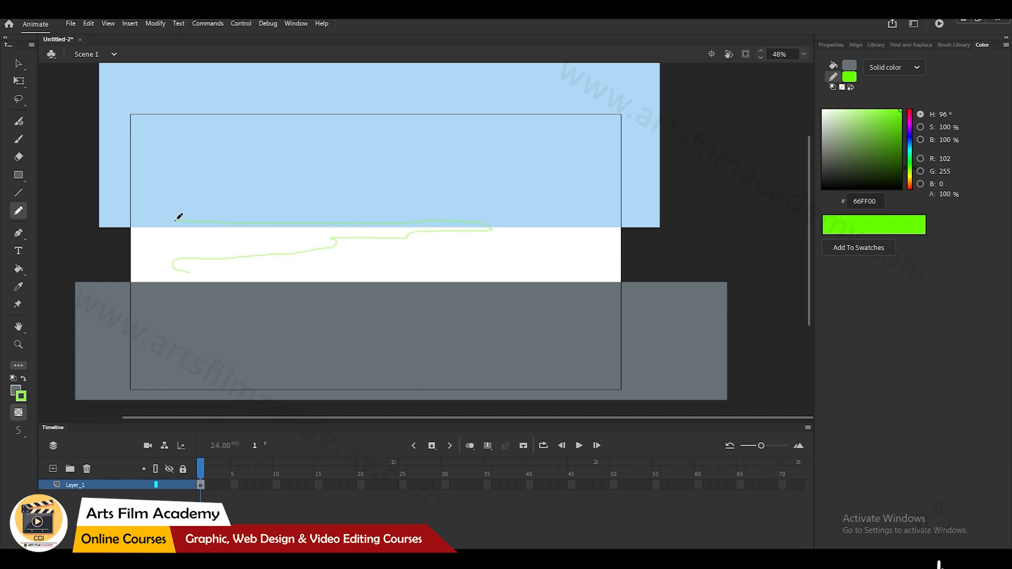
# Select the freehand land outline and change its stroke color to green 33CC33.
pyautogui.press('v')
pyautogui.scroll(-1, 271, 259)
pyautogui.moveTo(270, 258); pyautogui.dragTo(444, 246)
pyautogui.scroll(2, 390, 298)
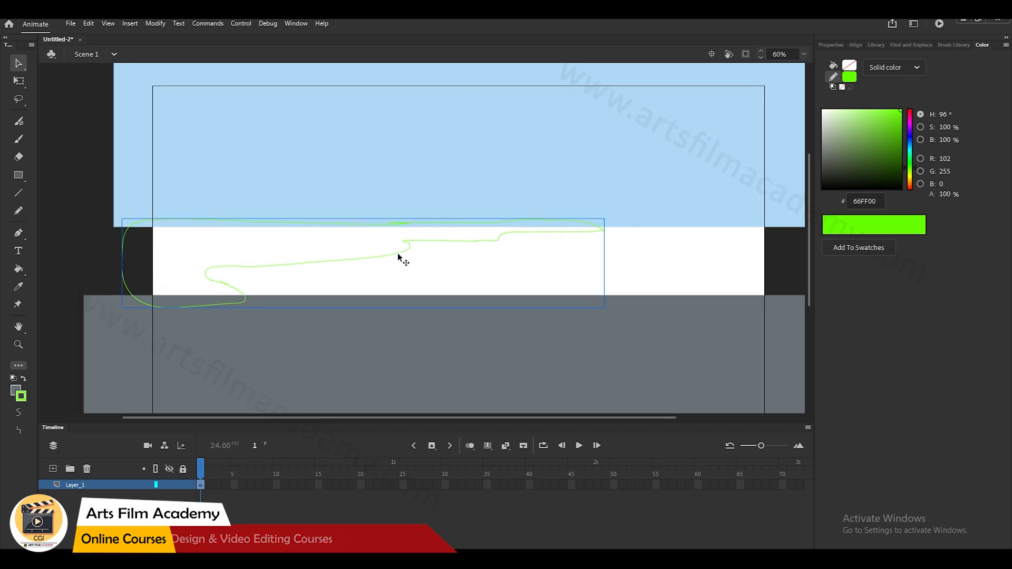
pyautogui.scroll(1, 401, 257)
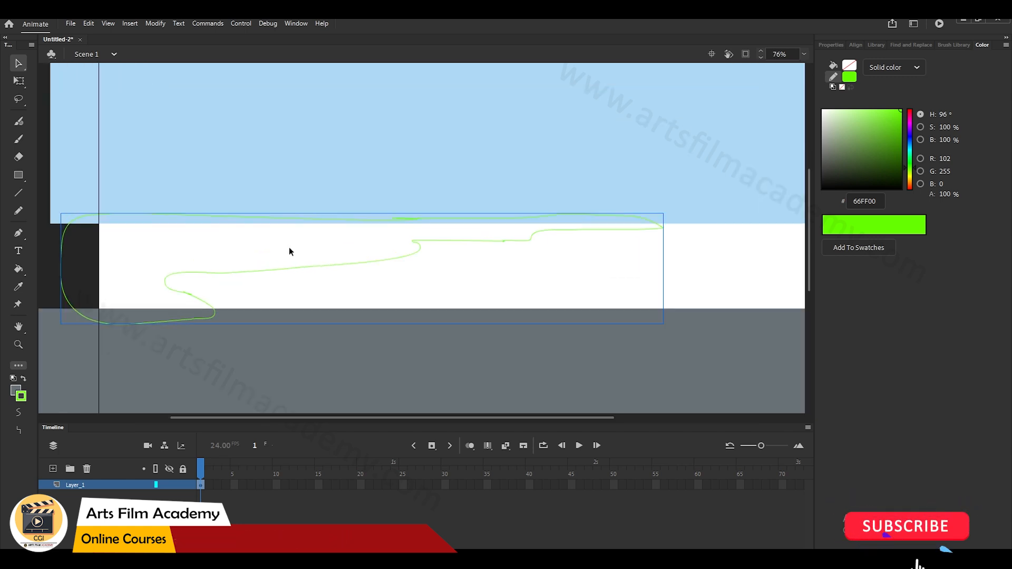
pyautogui.click(125, 262)
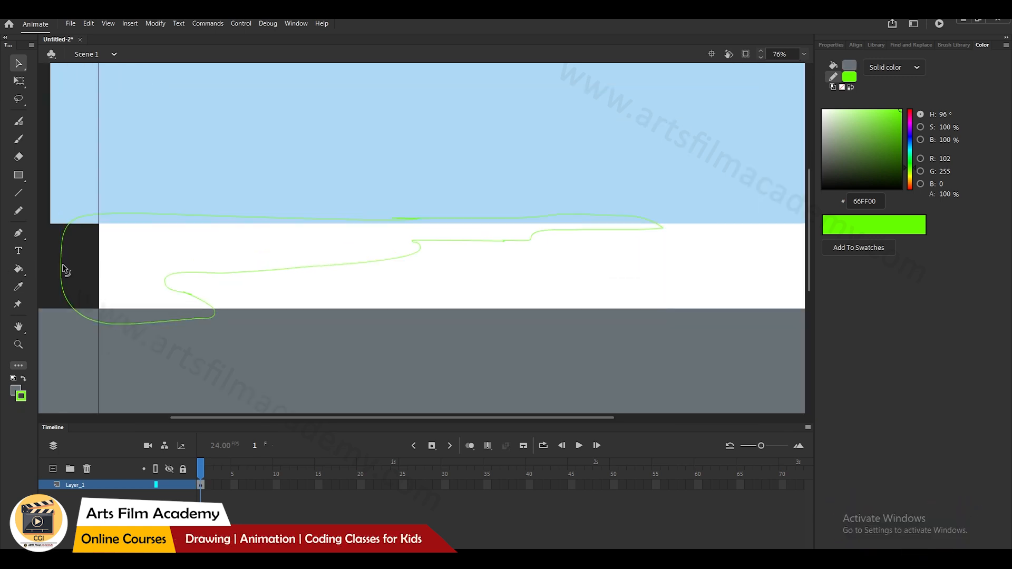
pyautogui.click(59, 276)
pyautogui.click(20, 395)
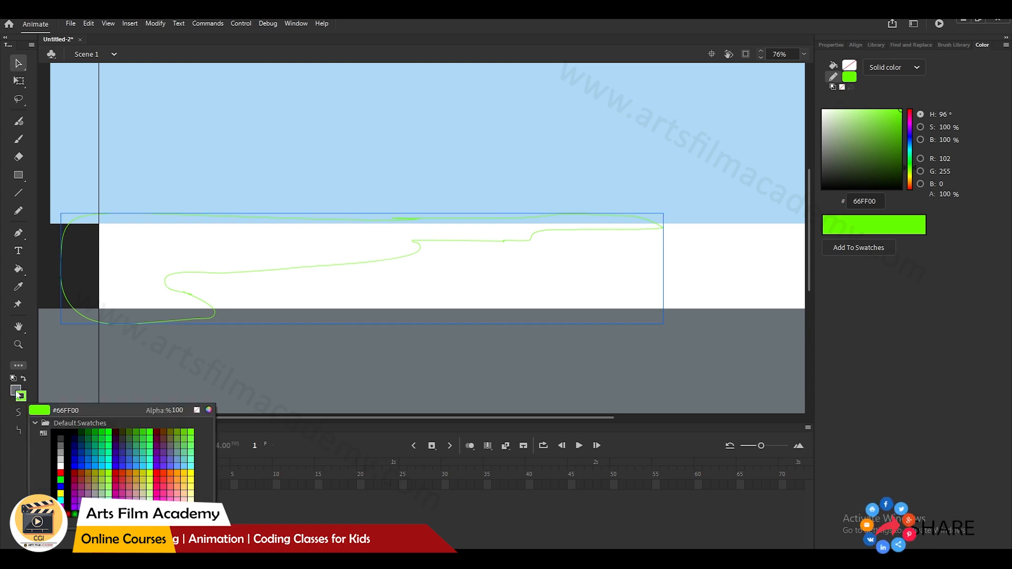
pyautogui.click(143, 439)
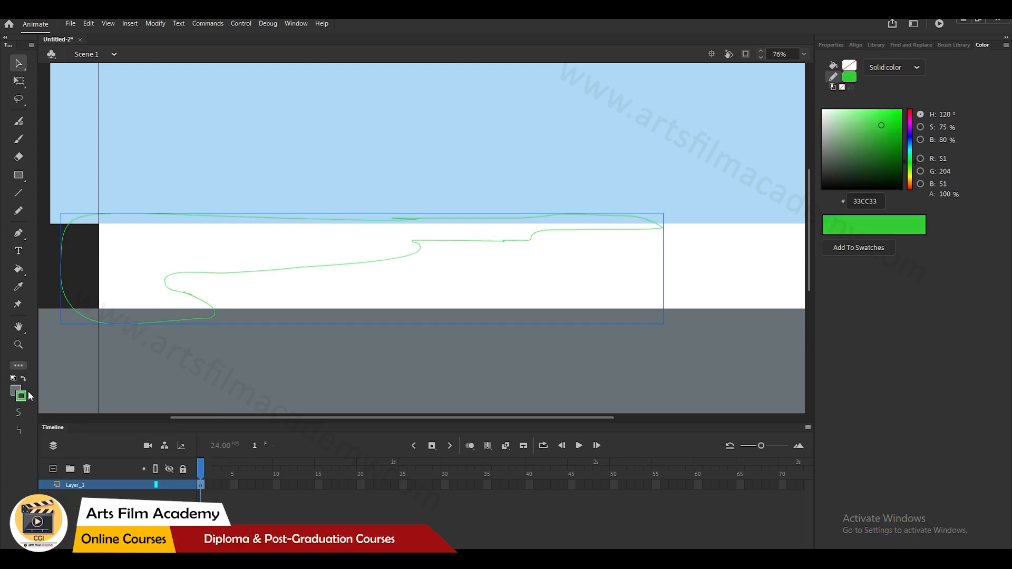
# Fill the land shape with a custom dark brown mixed in the color picker.
pyautogui.click(15, 391)
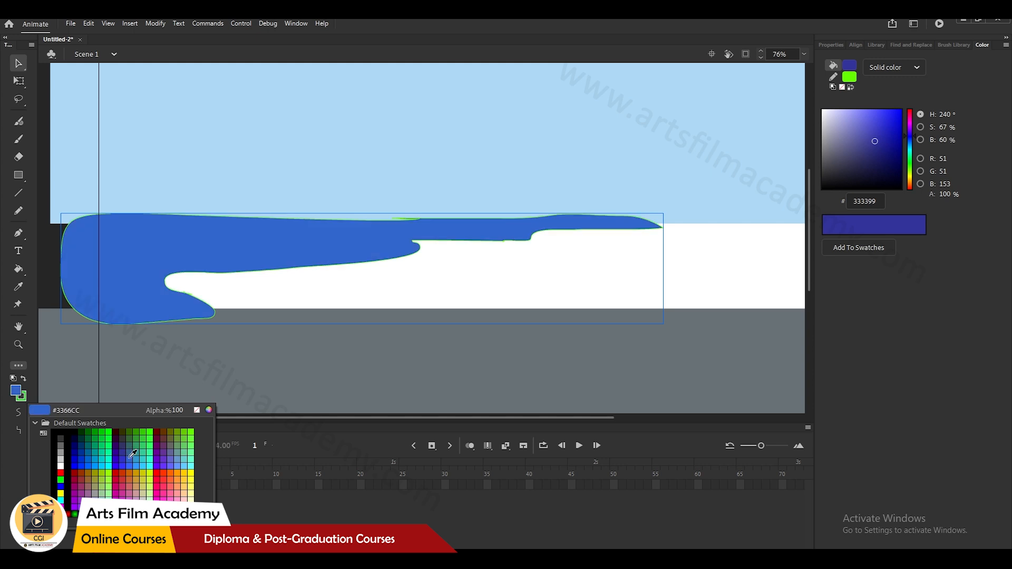
pyautogui.click(209, 410)
pyautogui.click(470, 329)
pyautogui.click(549, 357)
pyautogui.click(461, 320)
pyautogui.click(619, 238)
pyautogui.click(457, 359)
# Try to move the grey ground rectangle and undo the move.
pyautogui.scroll(-1, 472, 211)
pyautogui.moveTo(386, 317); pyautogui.dragTo(431, 343)
pyautogui.hotkey('ctrl', 'z')
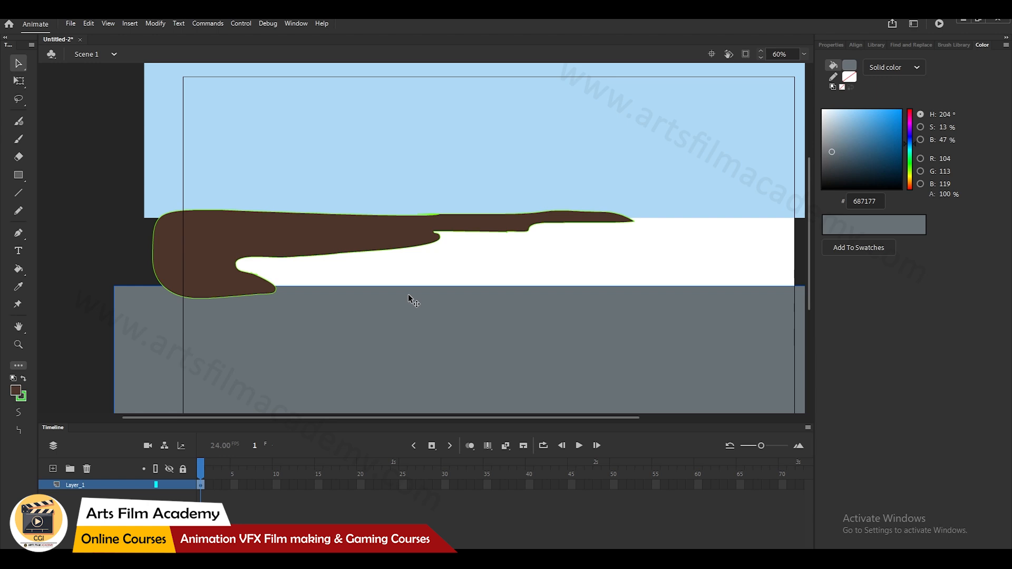
# Bring the grey ground rectangle to the front so it covers the lower edge of the brown land shape.
pyautogui.scroll(-1, 408, 293)
pyautogui.scroll(1, 291, 265)
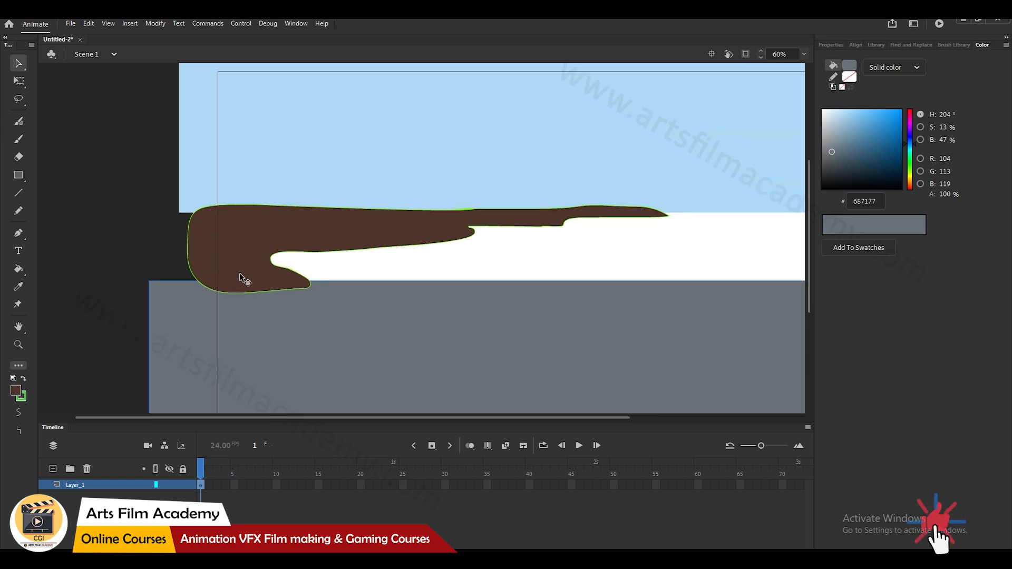
pyautogui.click(241, 243)
pyautogui.moveTo(306, 268); pyautogui.dragTo(235, 261)
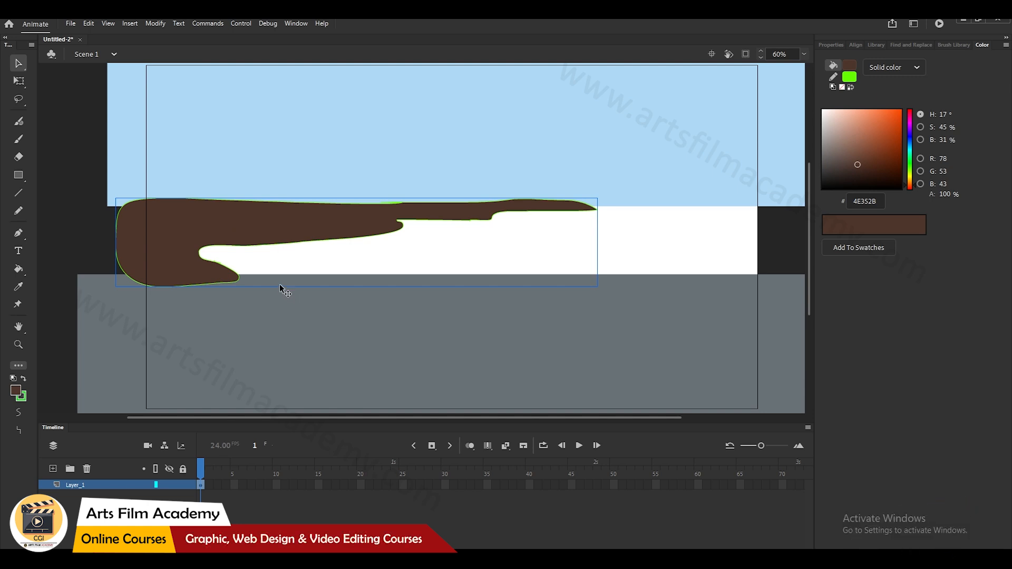
pyautogui.moveTo(300, 334); pyautogui.dragTo(330, 340)
pyautogui.rightClick(340, 320)
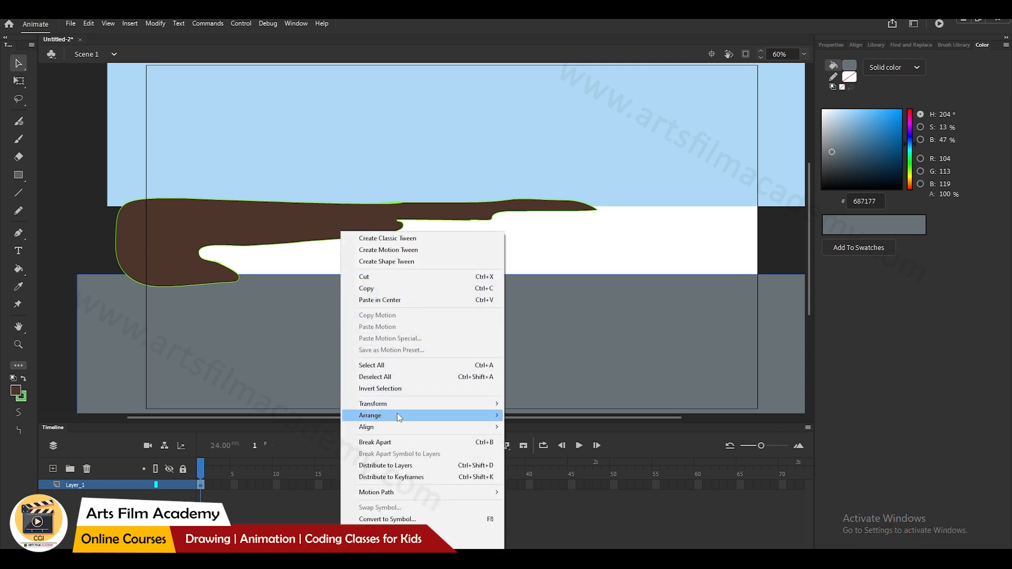
pyautogui.moveTo(397, 415)
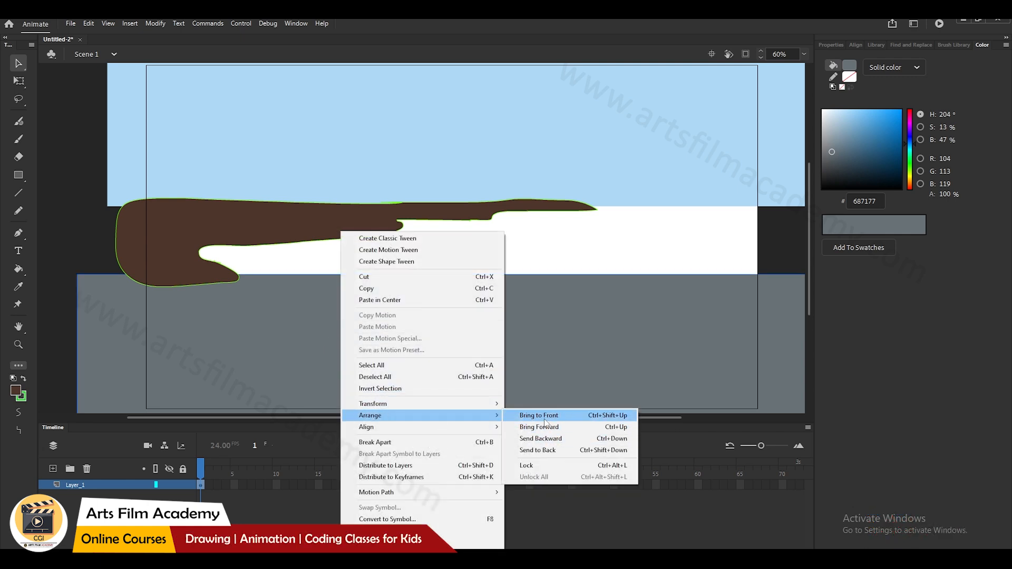
pyautogui.click(544, 418)
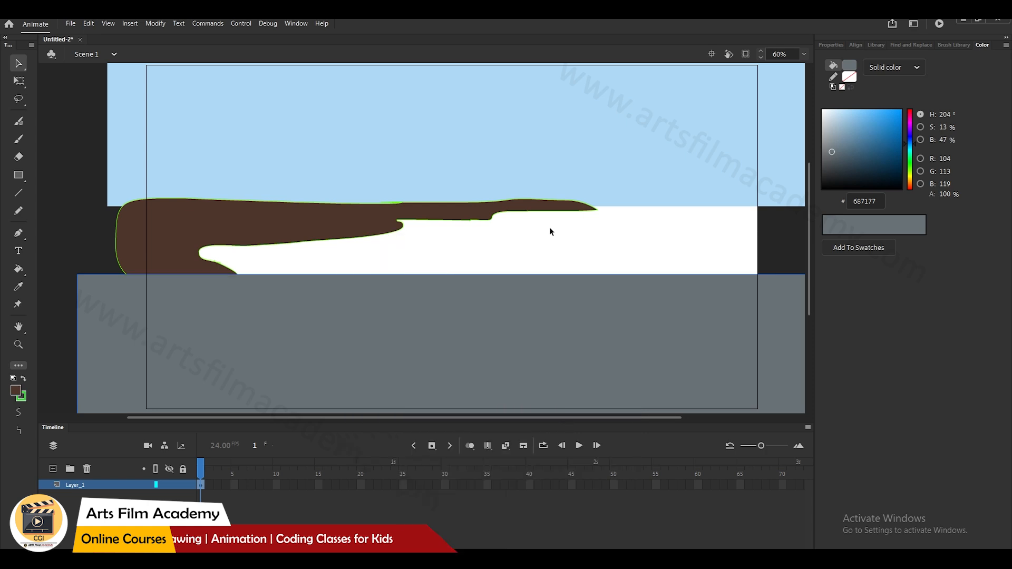
# Remove the green stroke from the brown land shape.
pyautogui.click(434, 219)
pyautogui.scroll(-2, 433, 224)
pyautogui.click(21, 396)
pyautogui.click(186, 412)
# Draw a wide rectangle across the white strip between sky and ground and fill it with light blue 93CBF1.
pyautogui.scroll(-1, 488, 251)
pyautogui.press('r')
pyautogui.moveTo(227, 231); pyautogui.dragTo(616, 304)
pyautogui.press('v')
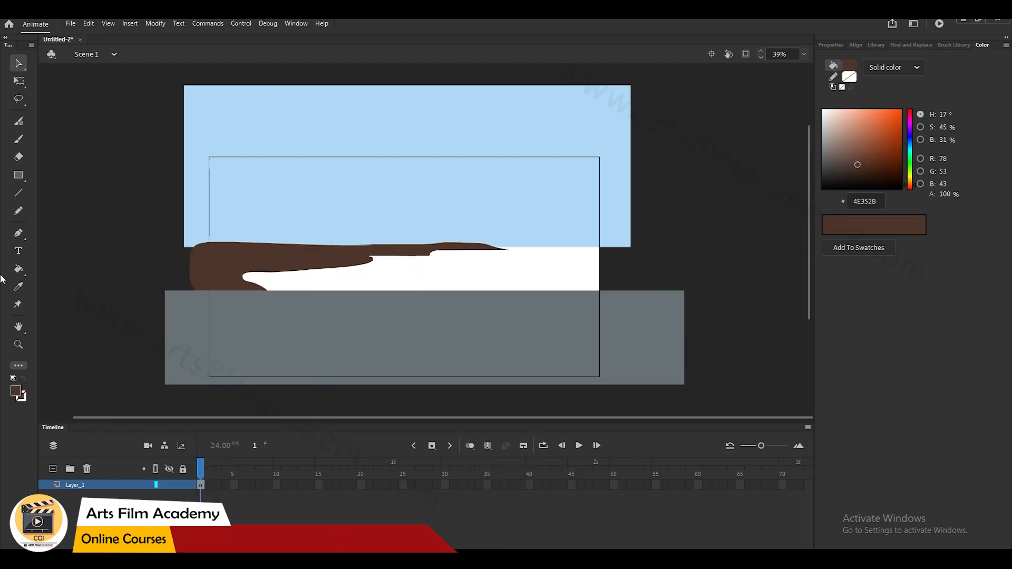
pyautogui.click(852, 116)
pyautogui.click(910, 145)
pyautogui.press('i')
pyautogui.click(561, 211)
pyautogui.press('v')
pyautogui.click(852, 114)
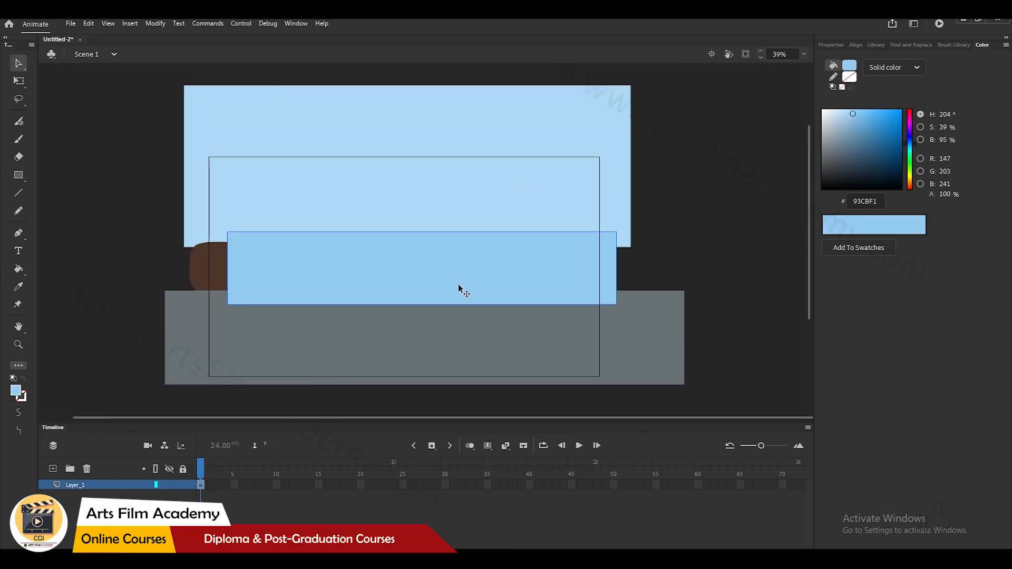
# Send the light blue water rectangle behind the sky, land and ground shapes.
pyautogui.scroll(-1, 458, 286)
pyautogui.rightClick(400, 242)
pyautogui.moveTo(453, 416)
pyautogui.click(599, 437)
pyautogui.press('r')
pyautogui.scroll(-1, 355, 185)
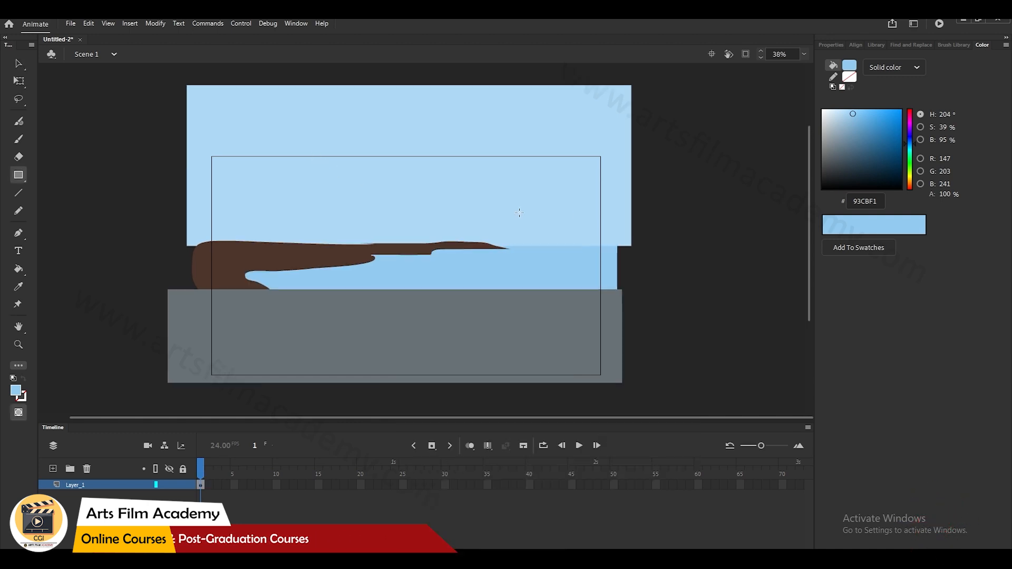
pyautogui.press('v')
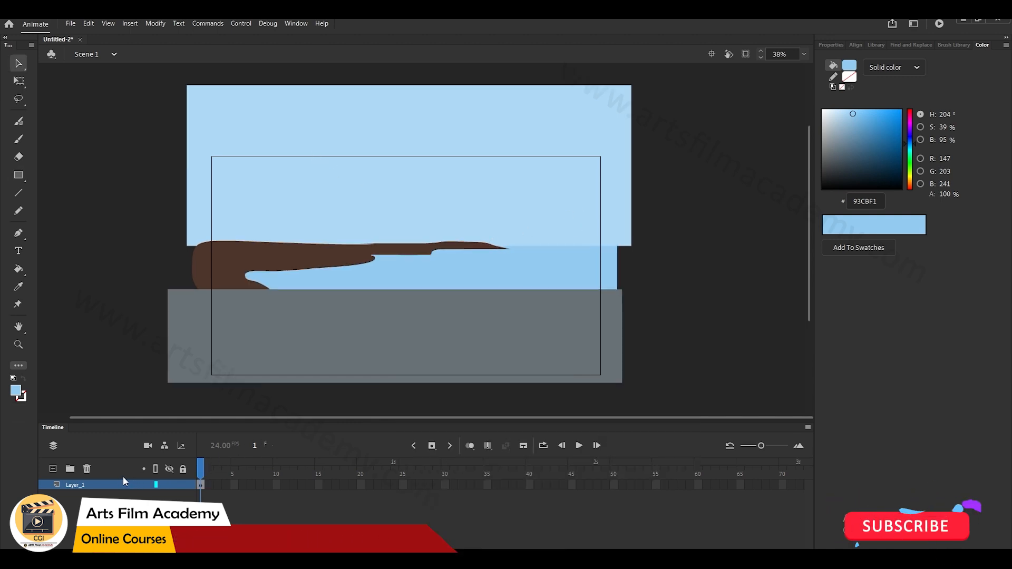
# Toggle the visibility of Layer_1 off and back on.
pyautogui.click(166, 484)
pyautogui.click(166, 485)
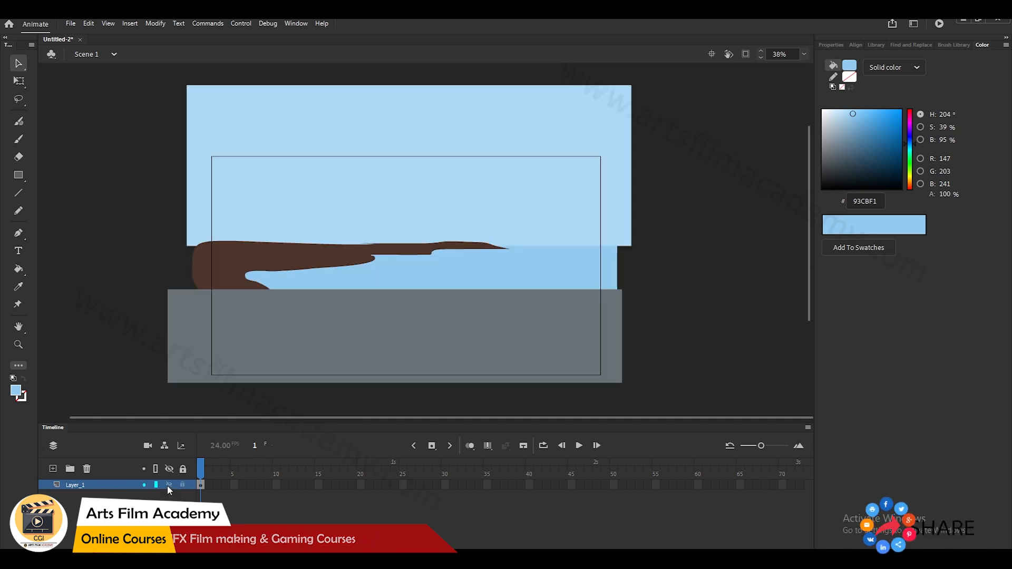
pyautogui.click(168, 485)
pyautogui.click(169, 484)
pyautogui.click(168, 484)
pyautogui.click(169, 485)
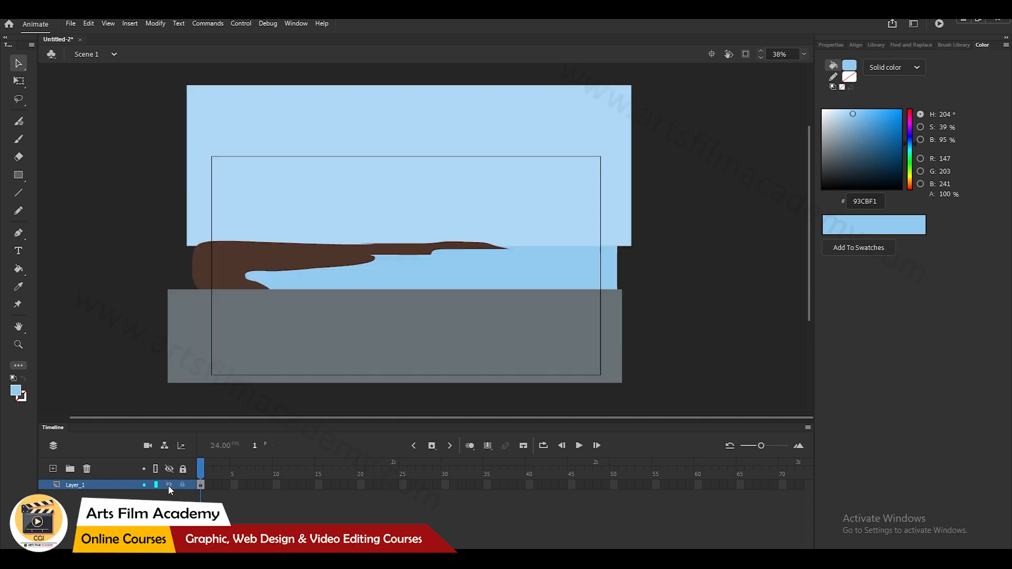
# Add a new layer above Layer_1 and hide Layer_1.
pyautogui.click(53, 469)
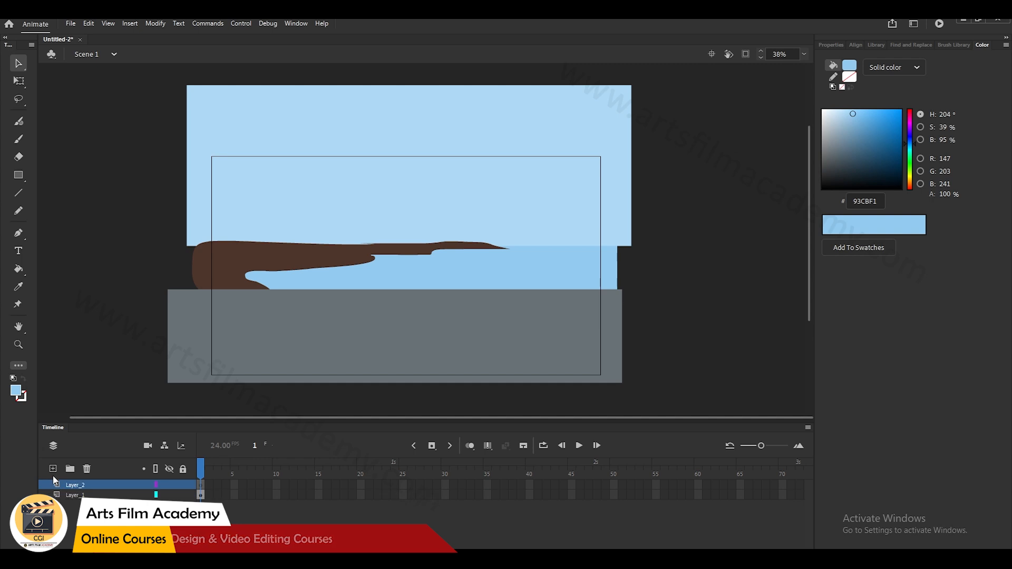
pyautogui.click(169, 494)
pyautogui.moveTo(367, 257); pyautogui.dragTo(386, 212)
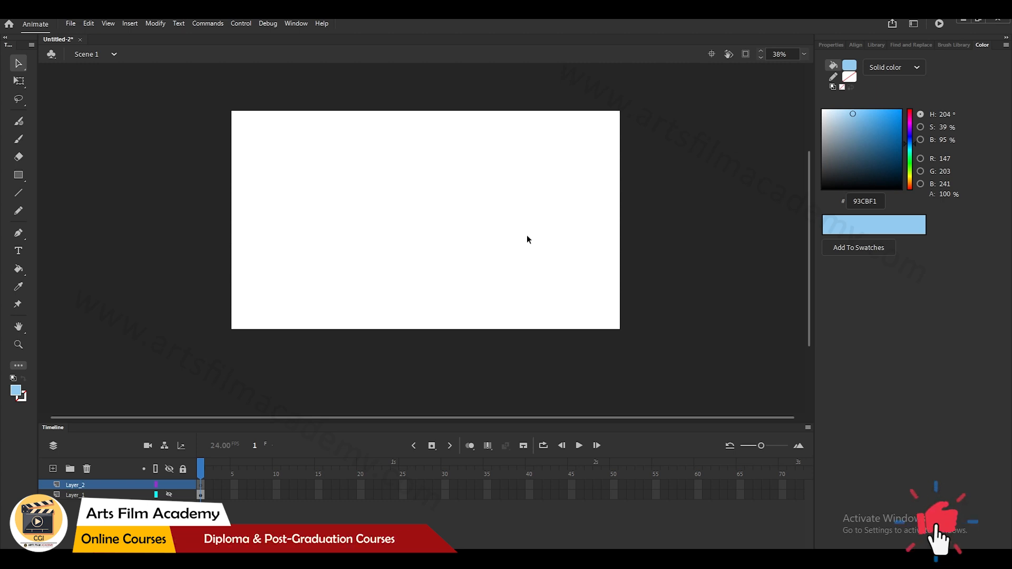
# Draw a wide grey rectangle with a black outline as the building base, with a smaller block and a capping slab stacked on it.
pyautogui.scroll(2, 501, 243)
pyautogui.moveTo(502, 242); pyautogui.dragTo(519, 259)
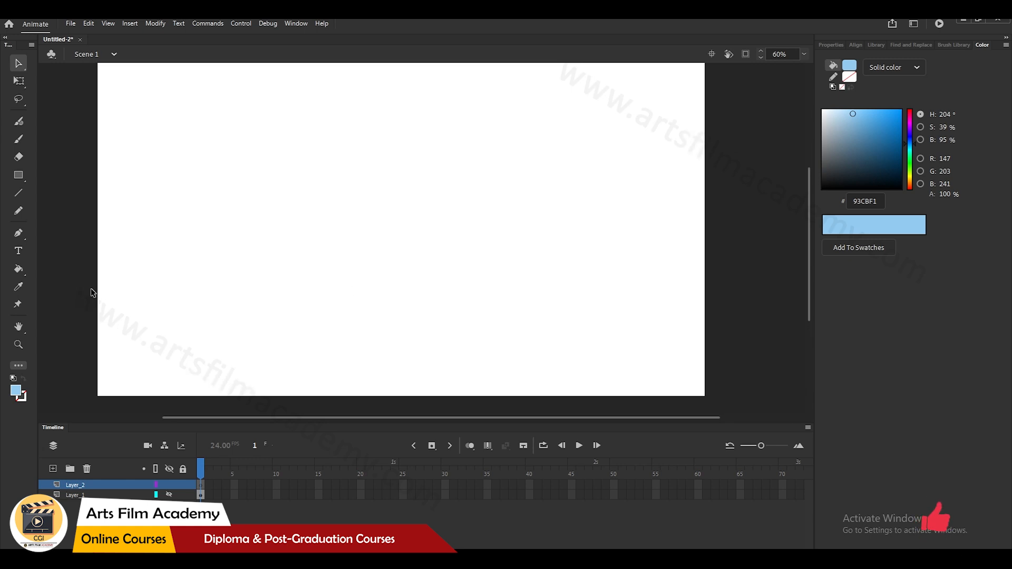
pyautogui.click(20, 176)
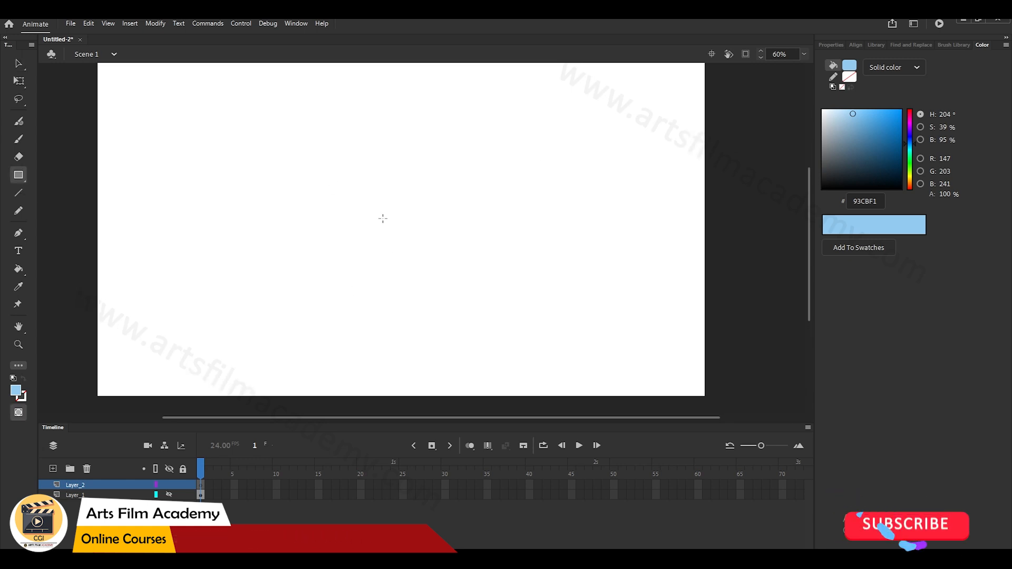
pyautogui.scroll(2, 469, 246)
pyautogui.moveTo(313, 211); pyautogui.dragTo(564, 301)
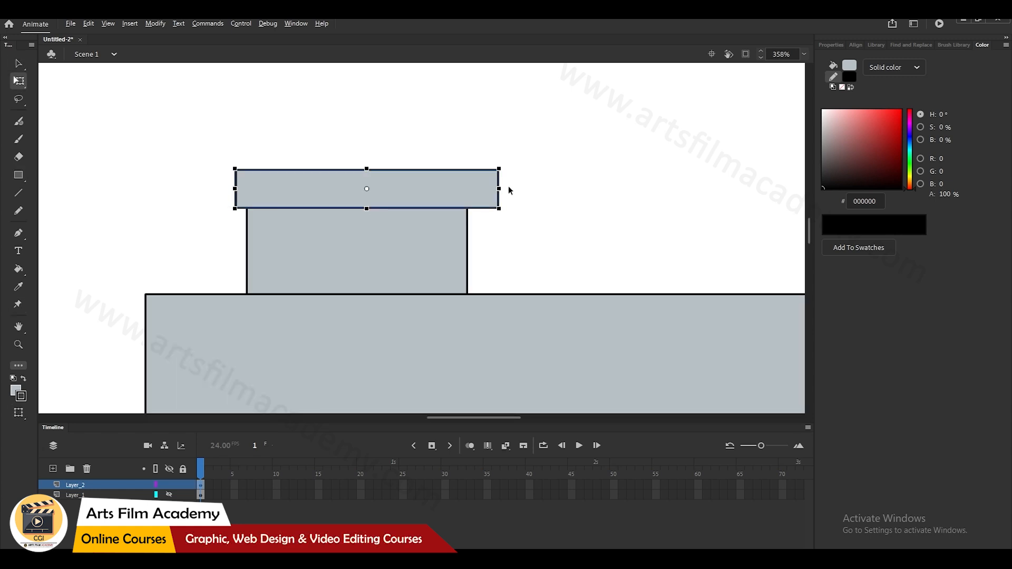
# Duplicate the capping slab, narrow the copy and position it higher above the block as a second slab.
pyautogui.press('v')
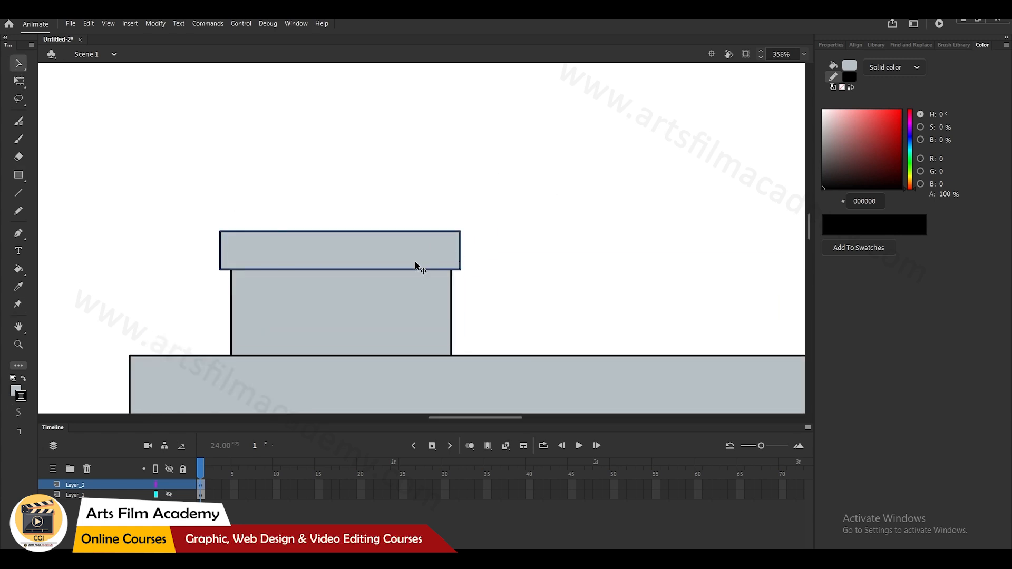
pyautogui.scroll(-2, 412, 263)
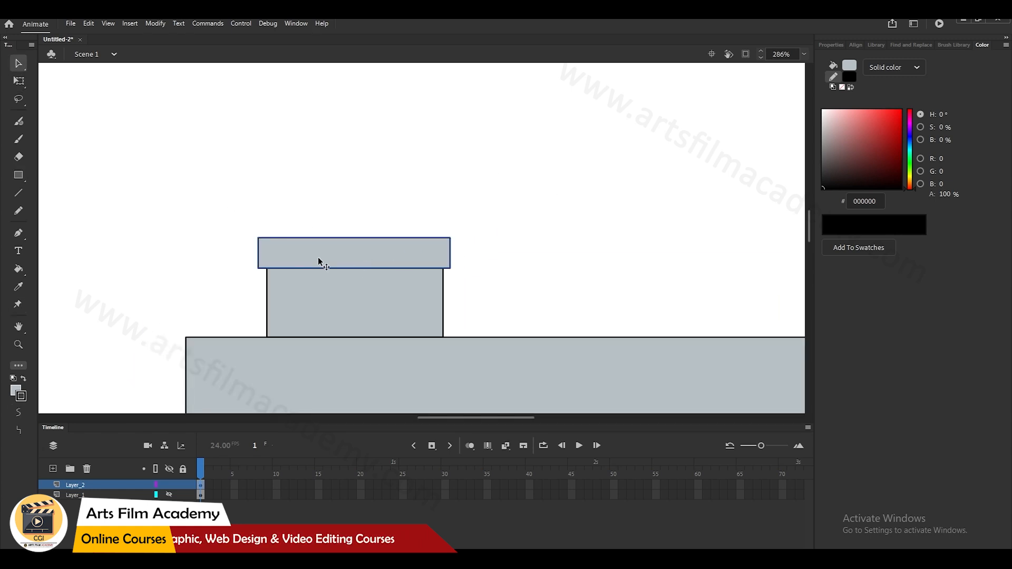
pyautogui.hotkey('ctrl', 'd')
pyautogui.moveTo(326, 261); pyautogui.dragTo(327, 182)
pyautogui.press('q')
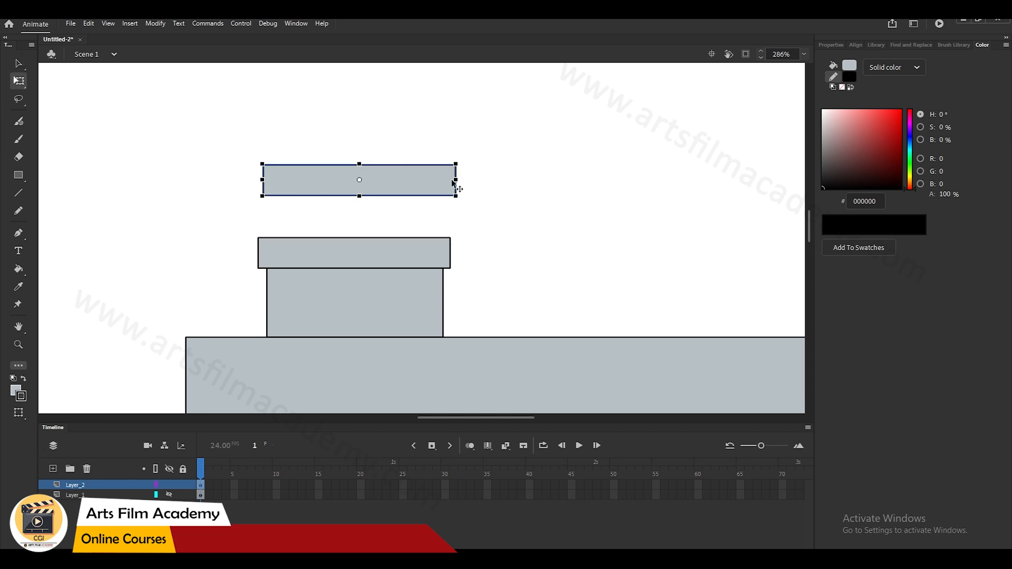
pyautogui.moveTo(457, 179); pyautogui.dragTo(436, 262)
pyautogui.press('Left')
pyautogui.press('Left')
pyautogui.press('Left')
pyautogui.click(455, 181)
pyautogui.moveTo(486, 192); pyautogui.dragTo(477, 133)
# Duplicate the tower block, place the copy between the two slabs and send it to the back.
pyautogui.click(362, 340)
pyautogui.hotkey('ctrl', 'd')
pyautogui.moveTo(363, 343); pyautogui.dragTo(386, 250)
pyautogui.press('Right')
pyautogui.press('Right')
pyautogui.press('Right')
pyautogui.hotkey('ctrl', 'shift', 'Down')
# Reduce the height of the upper slab from its top edge.
pyautogui.scroll(1, 342, 196)
pyautogui.click(343, 200)
pyautogui.moveTo(323, 182); pyautogui.dragTo(323, 202)
# Draw a circle at the tower's top with the Oval tool and fit it to the upper block's width behind the slab as a dome.
pyautogui.scroll(-2, 243, 323)
pyautogui.click(19, 175)
pyautogui.moveTo(242, 182); pyautogui.dragTo(355, 294)
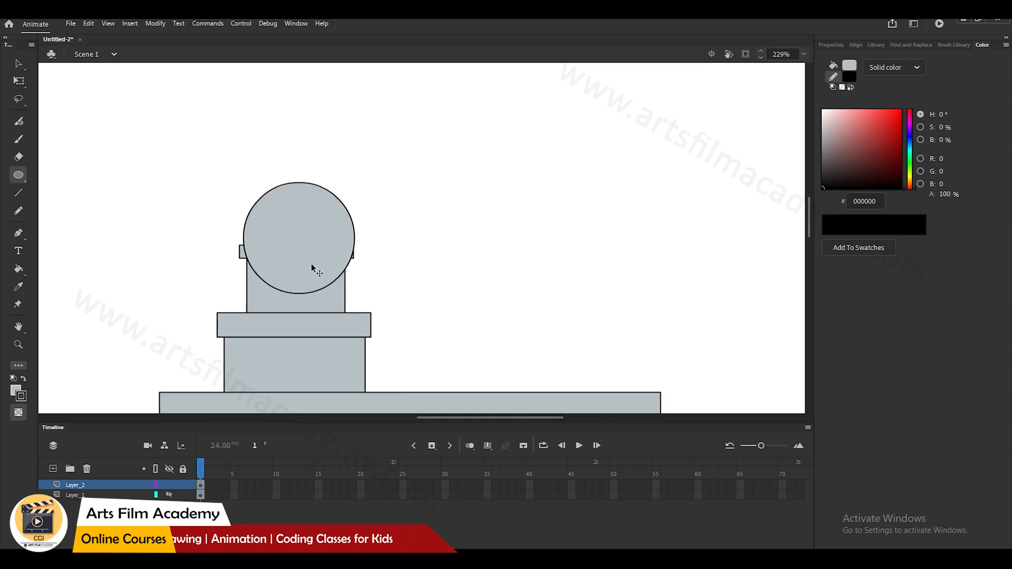
pyautogui.press('q')
pyautogui.scroll(4, 253, 183)
pyautogui.moveTo(482, 320); pyautogui.dragTo(476, 316)
pyautogui.moveTo(237, 315); pyautogui.dragTo(234, 314)
pyautogui.scroll(-8, 453, 180)
pyautogui.click(436, 176)
# Draw a tall narrow rectangle beside the tower as a window and set its stroke color to light blue 97CBFF.
pyautogui.scroll(2, 469, 195)
pyautogui.press('r')
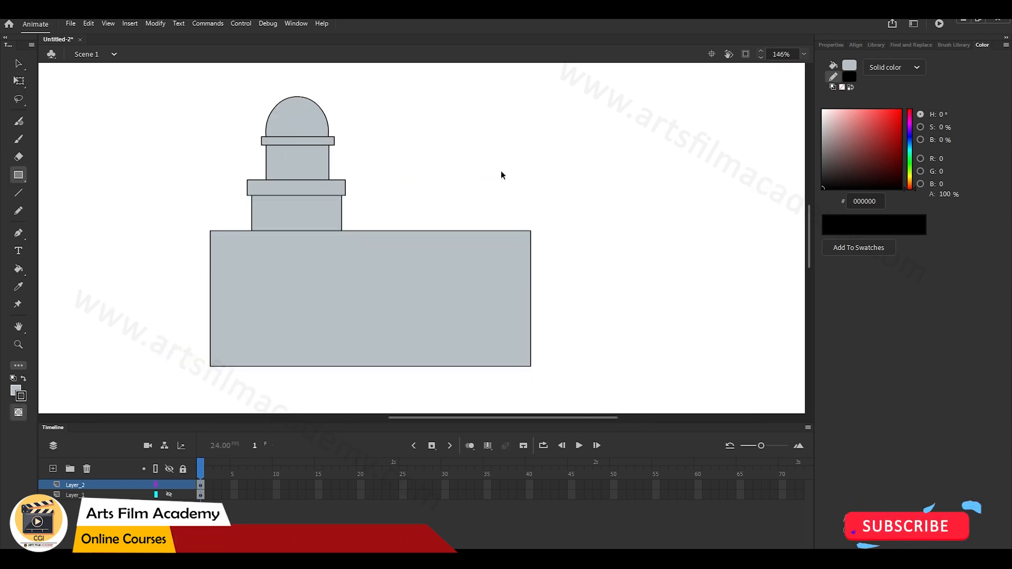
pyautogui.scroll(2, 430, 171)
pyautogui.moveTo(409, 139); pyautogui.dragTo(449, 243)
pyautogui.press('v')
pyautogui.click(427, 200)
pyautogui.click(854, 110)
pyautogui.moveTo(909, 188); pyautogui.dragTo(909, 142)
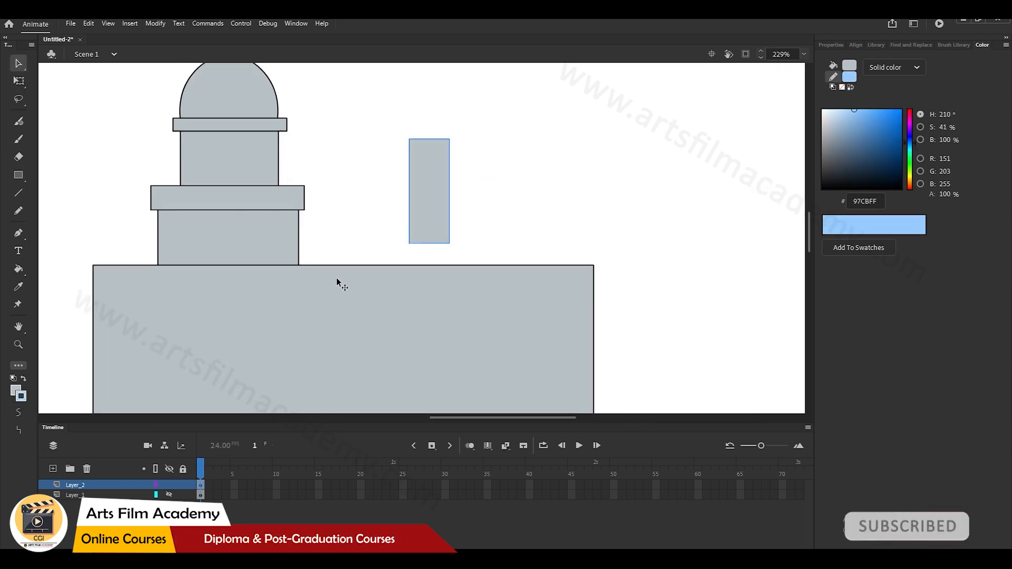
# Make the window rectangle solid blue 469FF6 with no stroke and move it to the tower.
pyautogui.scroll(2, 458, 164)
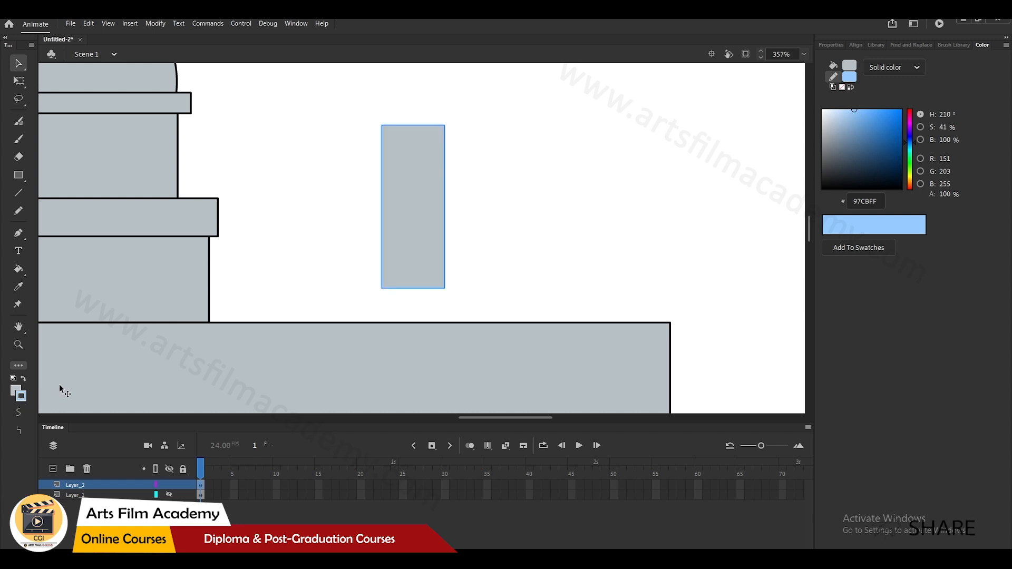
pyautogui.click(23, 379)
pyautogui.scroll(-1, 535, 161)
pyautogui.press('q')
pyautogui.moveTo(464, 263)
pyautogui.mouseDown()
pyautogui.moveTo(455, 244)
pyautogui.moveTo(135, 281)
pyautogui.mouseUp()
pyautogui.press('v')
pyautogui.click(21, 396)
pyautogui.click(198, 410)
pyautogui.click(862, 120)
pyautogui.click(879, 112)
# Scale the blue window to fit the height of the tower's lower block.
pyautogui.moveTo(136, 242); pyautogui.dragTo(369, 232)
pyautogui.scroll(3, 385, 240)
pyautogui.press('q')
pyautogui.moveTo(392, 186); pyautogui.dragTo(383, 222)
pyautogui.moveTo(345, 306); pyautogui.dragTo(333, 338)
# Duplicate the blue window across the lower block to make a row of six windows.
pyautogui.moveTo(352, 267); pyautogui.dragTo(350, 271)
pyautogui.moveTo(473, 267); pyautogui.dragTo(643, 265)
pyautogui.keyDown('shift'); pyautogui.click(337, 279); pyautogui.keyUp('shift')
pyautogui.press('Left')
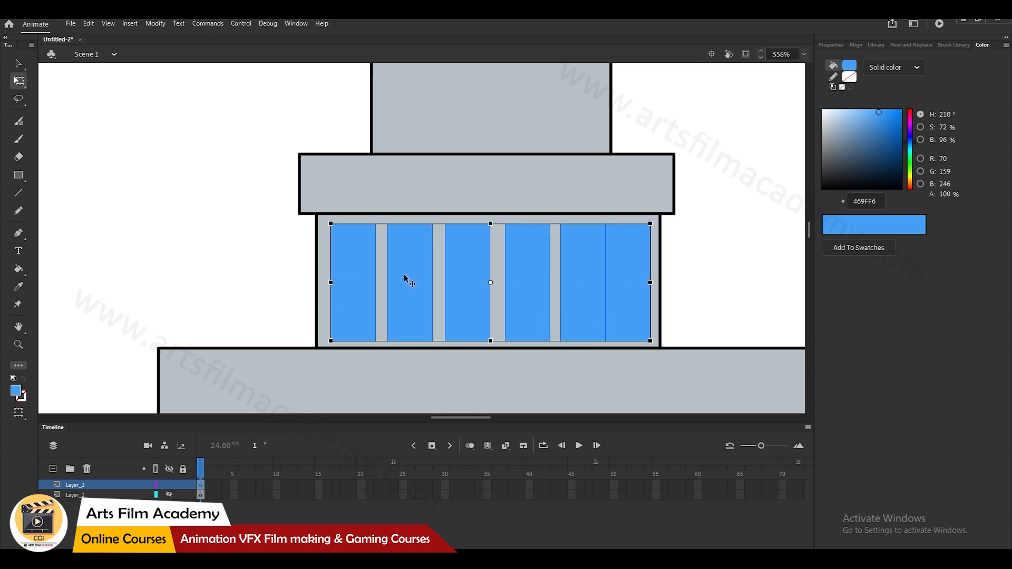
pyautogui.click(724, 233)
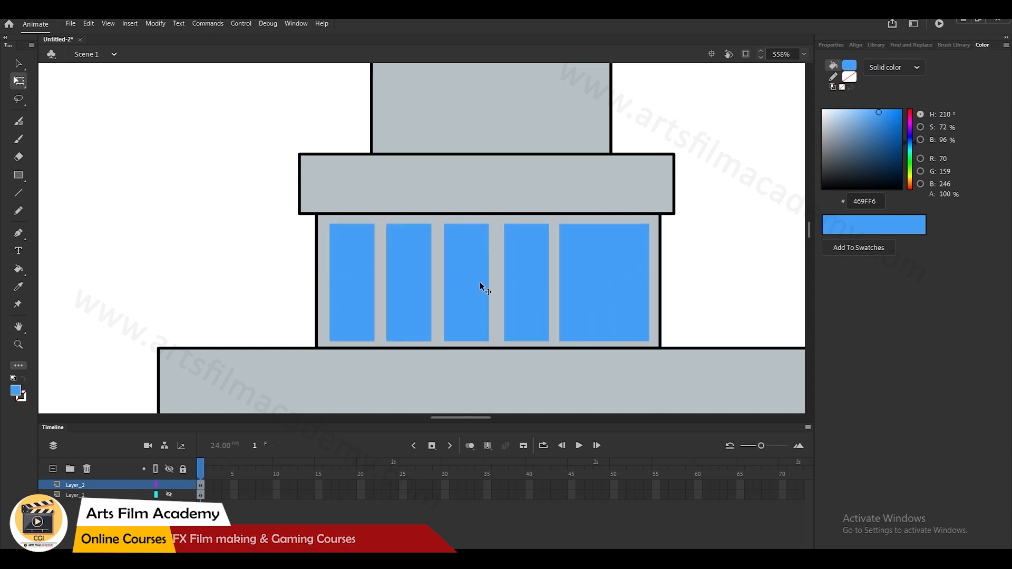
# Select all six windows and distribute them evenly by their horizontal centers.
pyautogui.scroll(2, 553, 284)
pyautogui.scroll(-3, 620, 288)
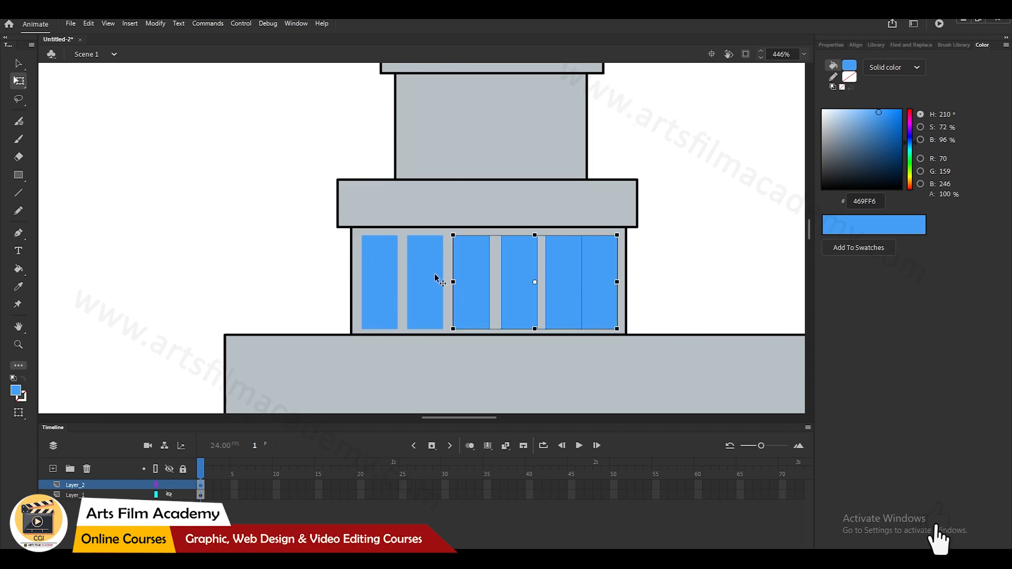
pyautogui.click(295, 23)
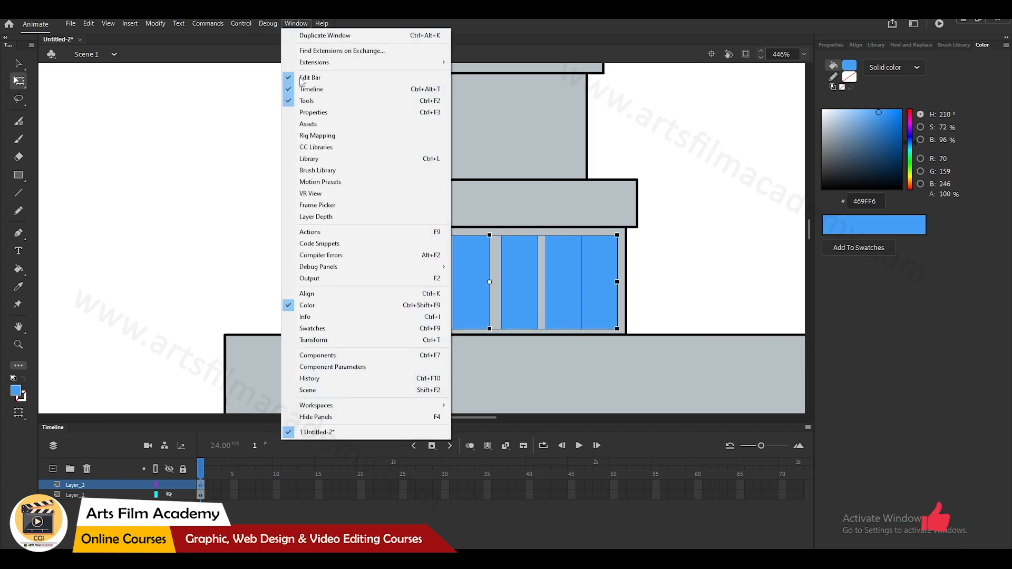
pyautogui.click(307, 293)
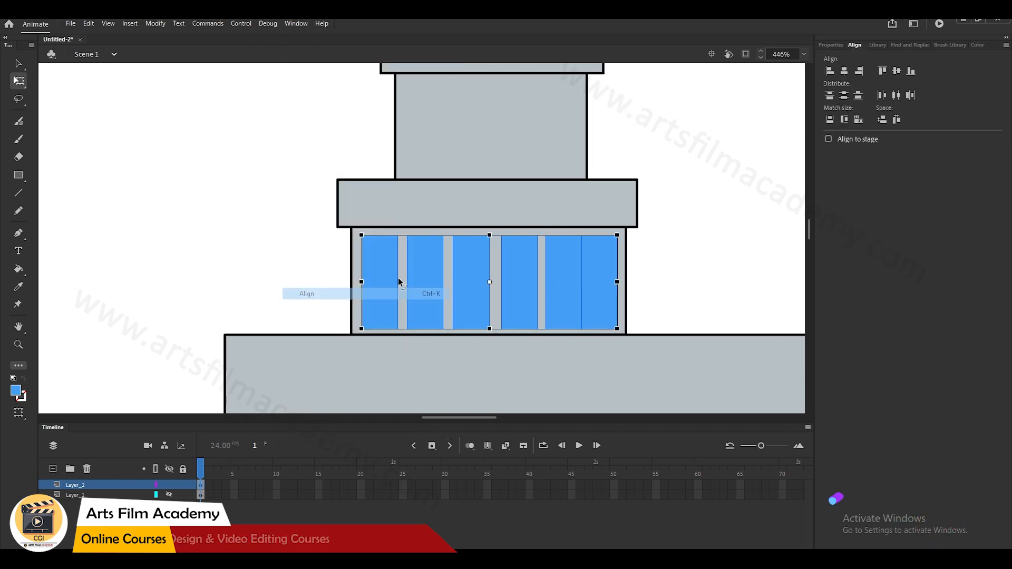
pyautogui.click(896, 95)
pyautogui.press('v')
pyautogui.click(737, 192)
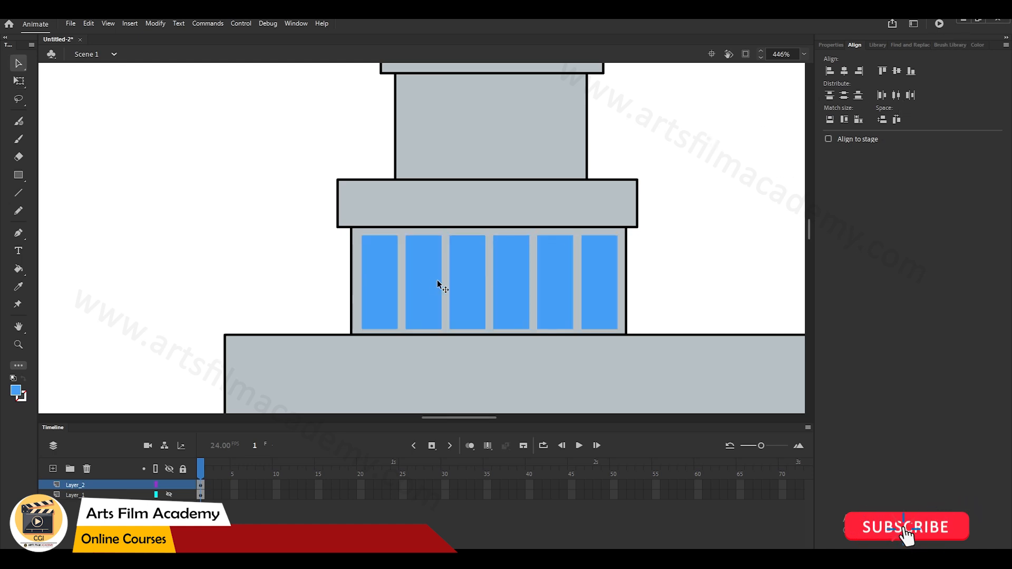
# Try twice to move the selected blue windows off the lower block and undo each move.
pyautogui.scroll(-2, 538, 265)
pyautogui.moveTo(679, 232); pyautogui.dragTo(625, 275)
pyautogui.scroll(-1, 599, 235)
pyautogui.scroll(2, 534, 248)
pyautogui.scroll(-1, 532, 248)
pyautogui.scroll(2, 624, 274)
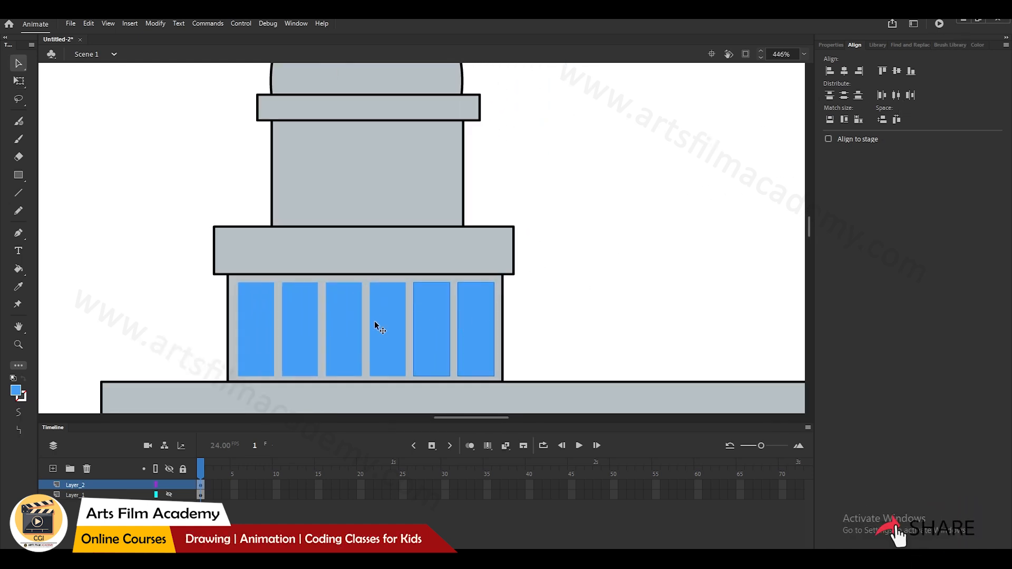
pyautogui.scroll(-1, 546, 299)
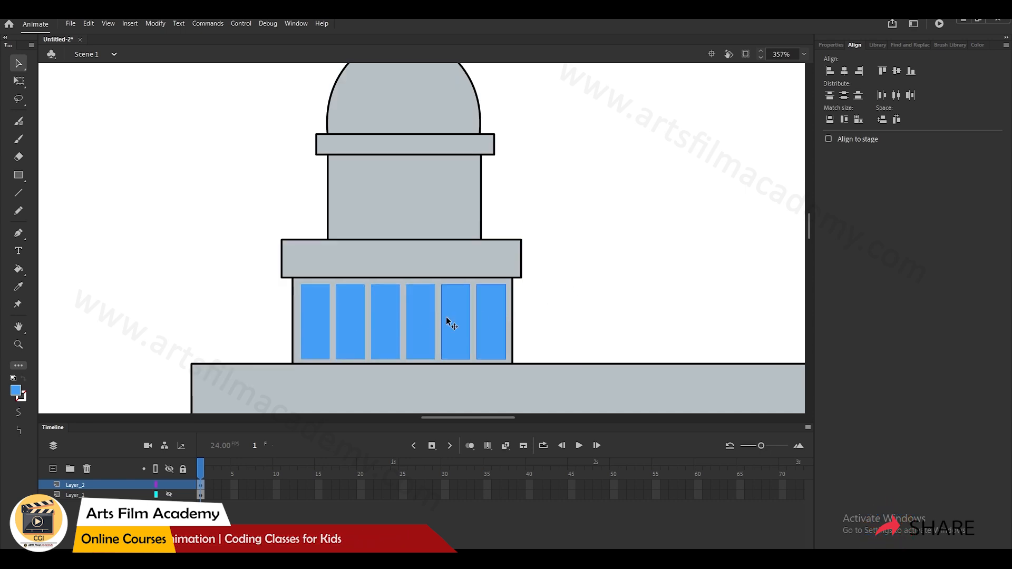
pyautogui.moveTo(359, 324); pyautogui.dragTo(445, 299)
pyautogui.hotkey('ctrl', 'z')
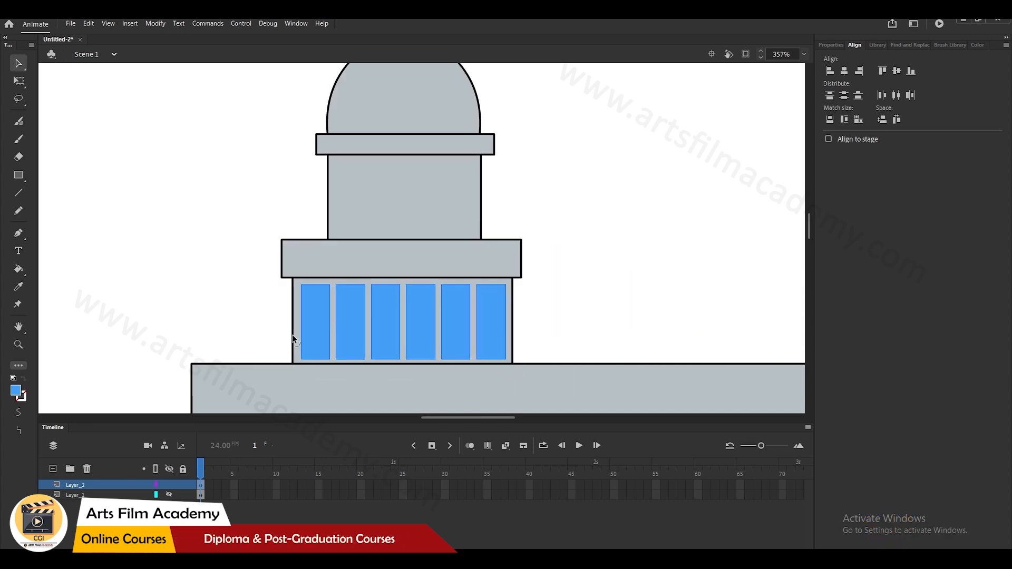
pyautogui.click(573, 270)
pyautogui.moveTo(504, 326); pyautogui.dragTo(652, 284)
pyautogui.hotkey('ctrl', 'z')
# Copy the row of six windows onto the upper block and scale the copy to fit inside it.
pyautogui.moveTo(503, 328); pyautogui.dragTo(490, 211)
pyautogui.press('q')
pyautogui.moveTo(500, 254); pyautogui.dragTo(472, 203)
pyautogui.moveTo(404, 155); pyautogui.dragTo(404, 167)
pyautogui.moveTo(429, 151); pyautogui.dragTo(430, 163)
# Lower the top of the building base and draw a grey black-outlined rectangle in the gap below the tower.
pyautogui.scroll(-6, 534, 151)
pyautogui.scroll(2, 587, 185)
pyautogui.moveTo(280, 288); pyautogui.dragTo(280, 310)
pyautogui.press('r')
pyautogui.scroll(2, 263, 209)
pyautogui.moveTo(165, 220)
pyautogui.mouseDown()
pyautogui.moveTo(470, 309)
pyautogui.moveTo(436, 282)
pyautogui.mouseUp()
pyautogui.click(21, 396)
# Bring the base to the front and pull the upper corners of the rectangle above it inward to form a trapezoid.
pyautogui.press('v')
pyautogui.click(388, 319)
pyautogui.hotkey('ctrl', 'shift', 'Up')
pyautogui.moveTo(436, 220); pyautogui.dragTo(388, 219)
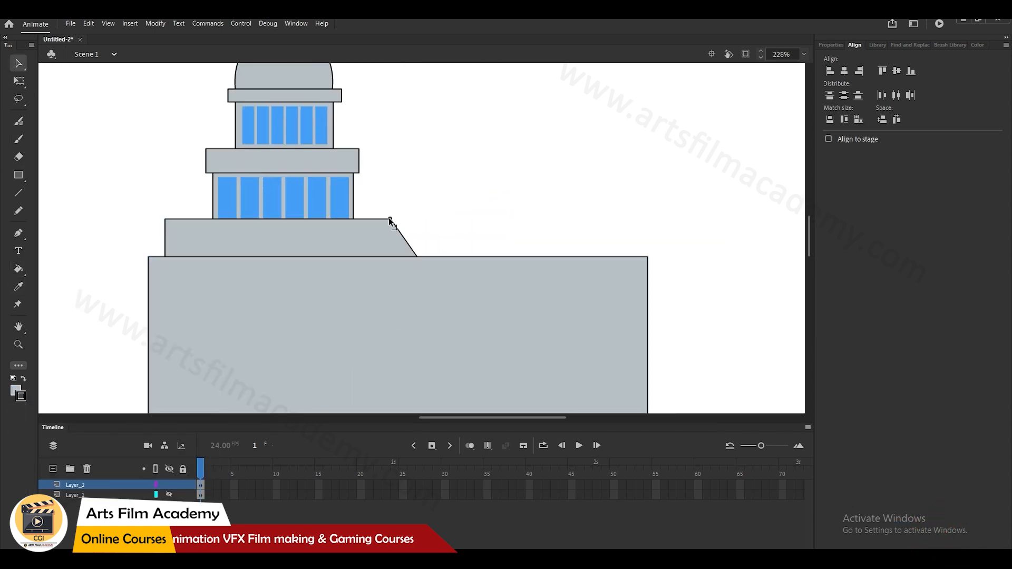
pyautogui.moveTo(165, 219); pyautogui.dragTo(175, 219)
# Draw a thin vertical rectangle on top of the dome as a spire and adjust its width.
pyautogui.scroll(-2, 253, 249)
pyautogui.press('r')
pyautogui.moveTo(434, 122)
pyautogui.mouseDown()
pyautogui.moveTo(440, 162)
pyautogui.moveTo(261, 117)
pyautogui.moveTo(246, 72)
pyautogui.mouseUp()
pyautogui.scroll(3, 260, 117)
pyautogui.click(227, 154)
pyautogui.press('q')
pyautogui.scroll(5, 225, 158)
pyautogui.scroll(-2, 248, 253)
pyautogui.moveTo(248, 191); pyautogui.dragTo(235, 191)
# Draw an upright oval over the middle of the spire and taper the rod above it to a point.
pyautogui.press('o')
pyautogui.scroll(1, 211, 211)
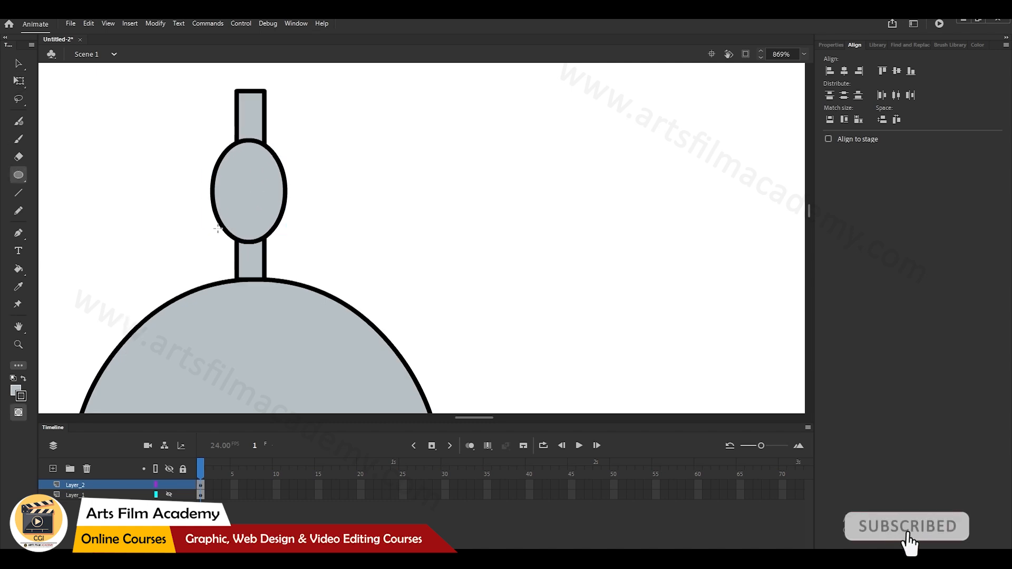
pyautogui.scroll(-5, 296, 213)
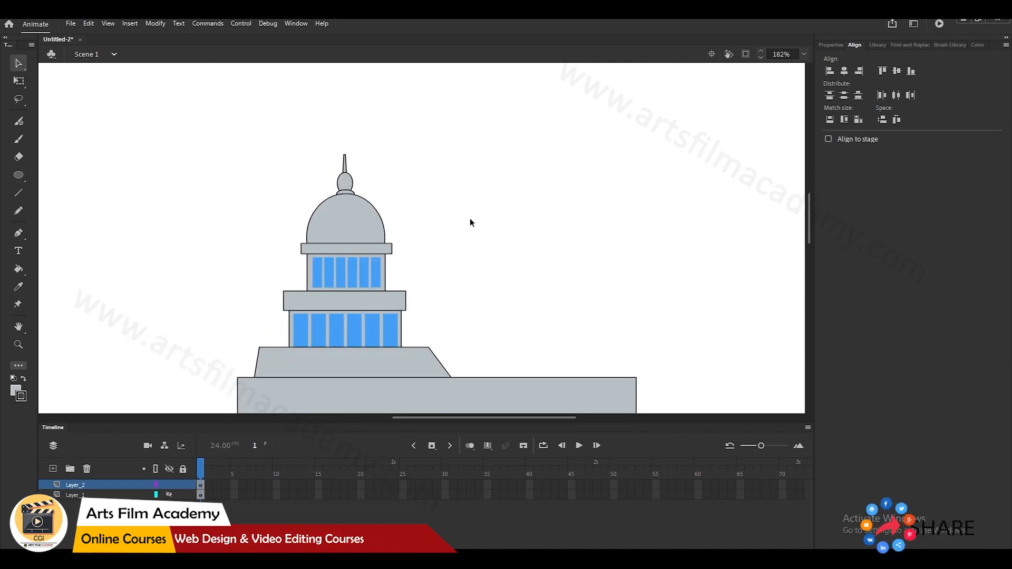
# Draw curved black rib lines fanning out from the top of the dome down over its surface.
pyautogui.moveTo(344, 230); pyautogui.dragTo(225, 198)
pyautogui.scroll(1, 230, 192)
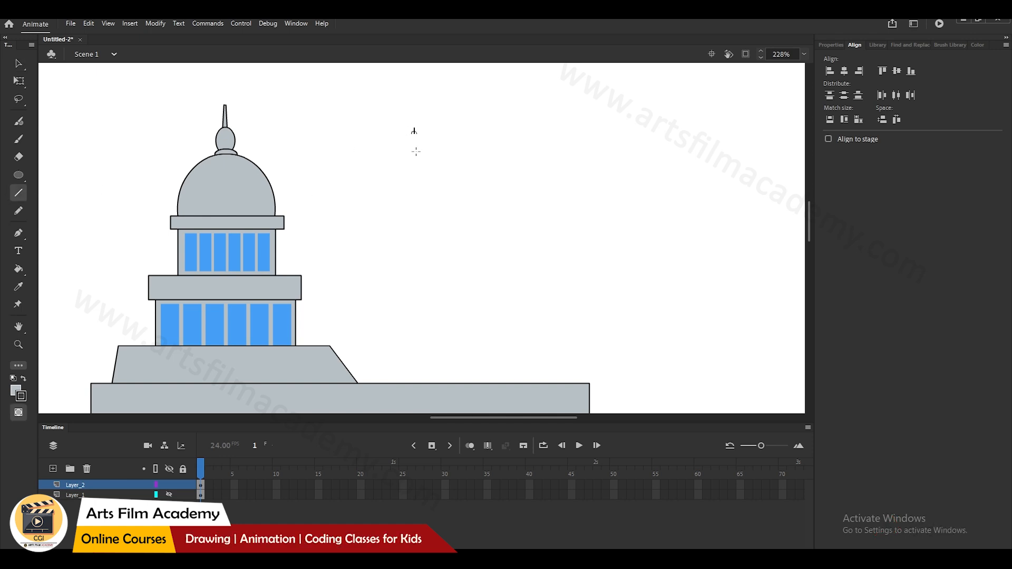
pyautogui.moveTo(487, 205); pyautogui.dragTo(360, 199)
pyautogui.click(419, 184)
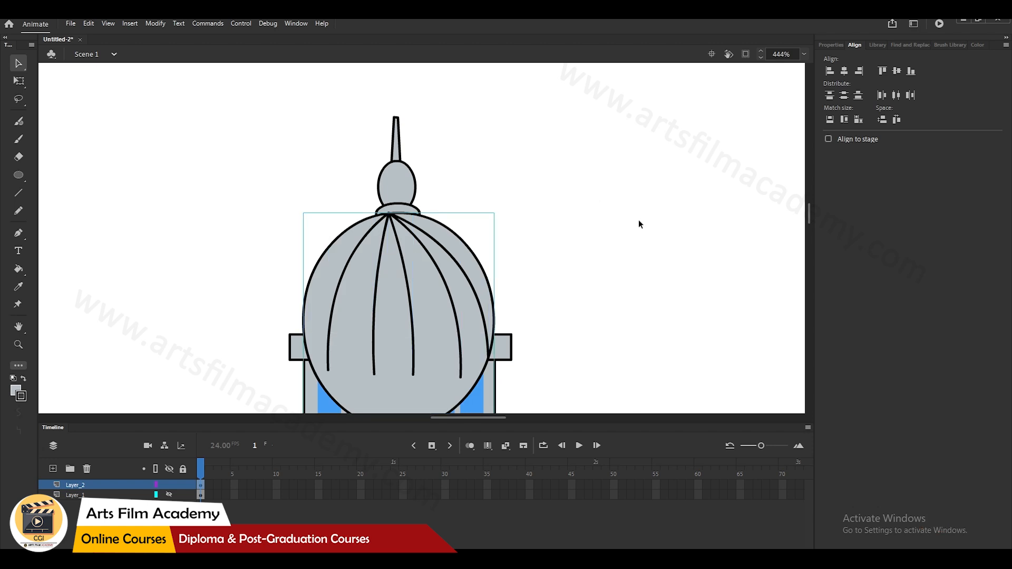
# Send the ribbed dome to the back, then send the spire, oval and collar above it to the back.
pyautogui.moveTo(540, 253); pyautogui.dragTo(528, 212)
pyautogui.rightClick(438, 239)
pyautogui.moveTo(485, 421)
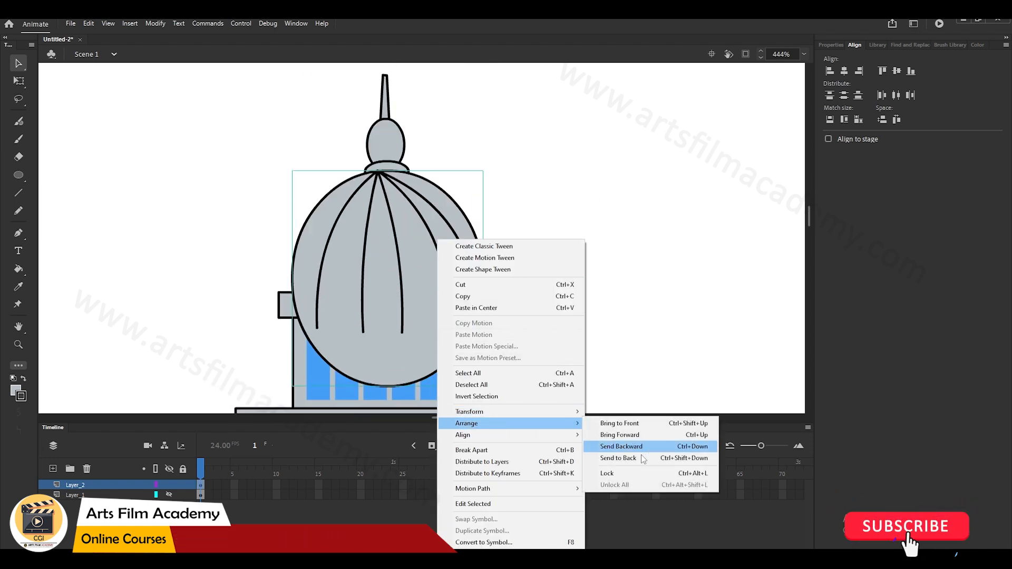
pyautogui.click(626, 458)
pyautogui.moveTo(472, 69); pyautogui.dragTo(367, 166)
pyautogui.hotkey('ctrl', 'shift', 'Down')
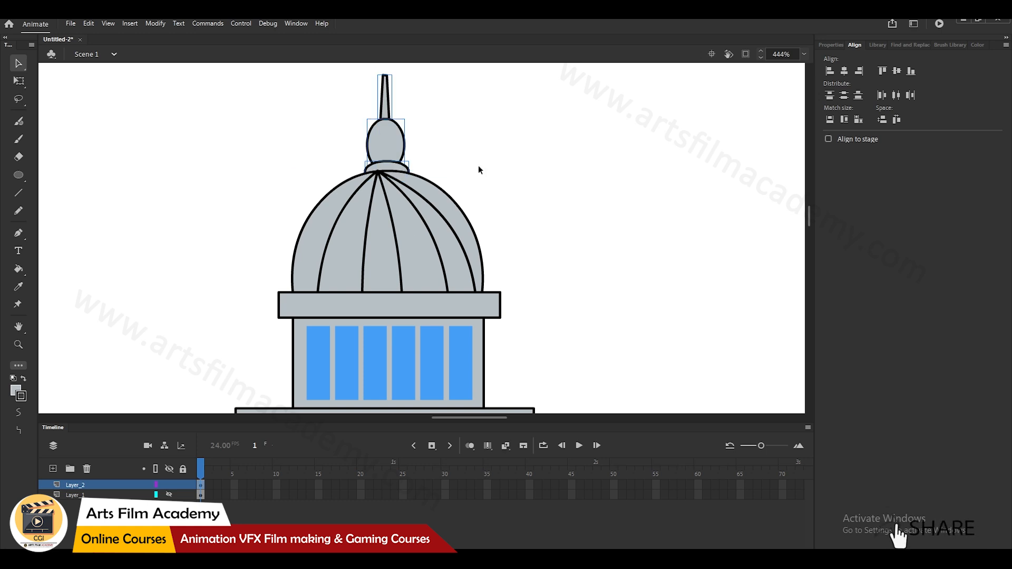
# Inside the dome group, shift the upper ends of the ribs so they meet beneath the middle of the collar.
pyautogui.scroll(2, 411, 132)
pyautogui.click(422, 222)
pyautogui.doubleClick(309, 264)
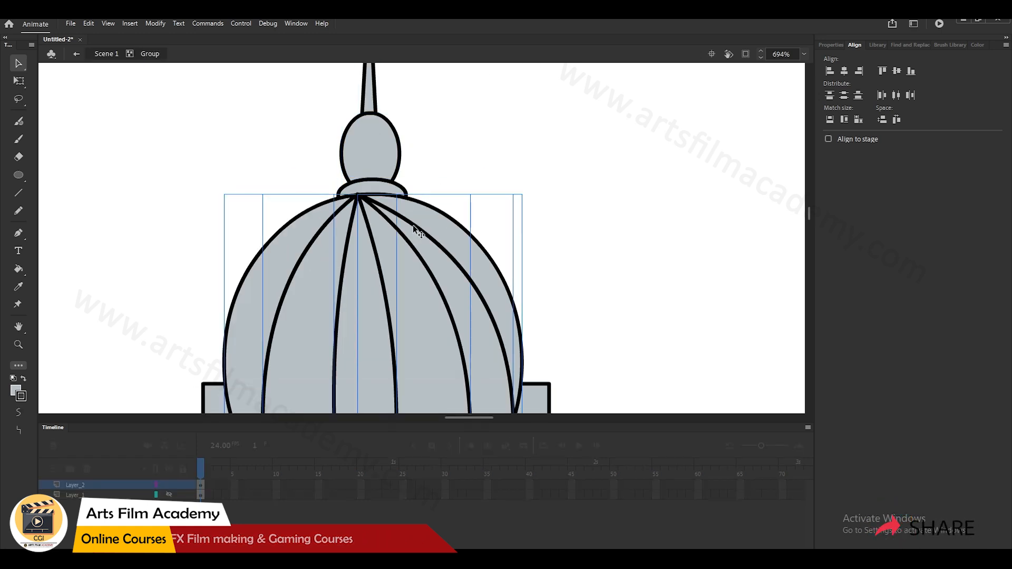
pyautogui.scroll(-2, 377, 158)
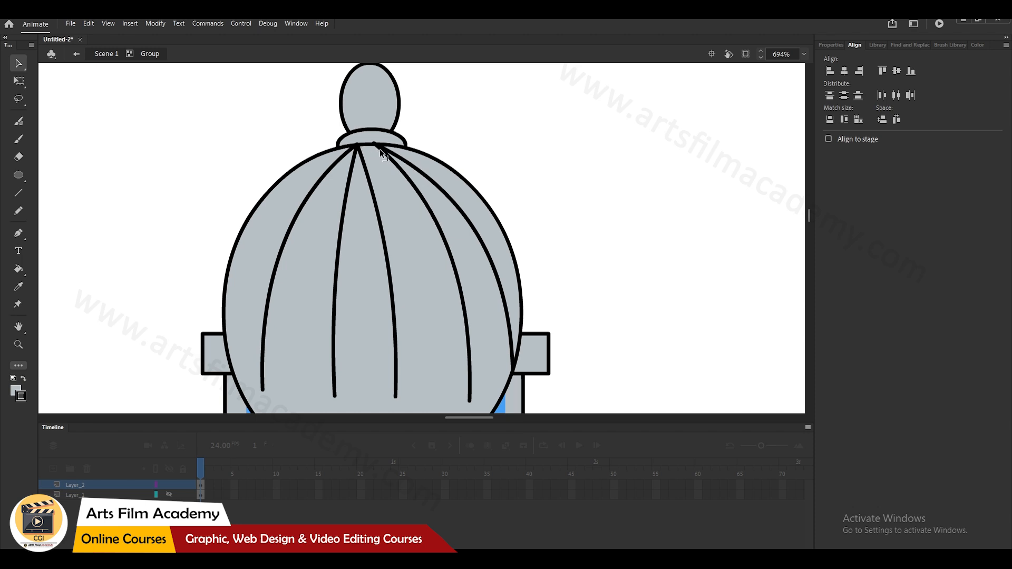
pyautogui.scroll(2, 372, 144)
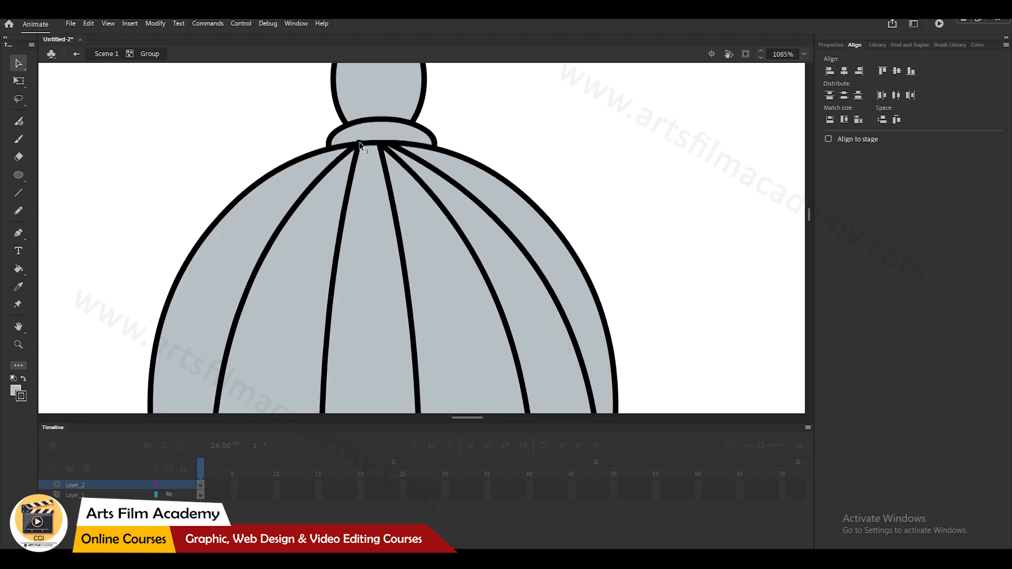
pyautogui.scroll(-3, 373, 152)
pyautogui.doubleClick(577, 220)
pyautogui.moveTo(399, 230); pyautogui.dragTo(590, 204)
pyautogui.click(434, 215)
pyautogui.hotkey('ctrl', 'z')
pyautogui.hotkey('ctrl', 'z')
pyautogui.moveTo(368, 245); pyautogui.dragTo(300, 242)
pyautogui.hotkey('ctrl', 'z')
# Fill the ribbed dome with the same blue as the windows.
pyautogui.click(16, 391)
pyautogui.click(115, 448)
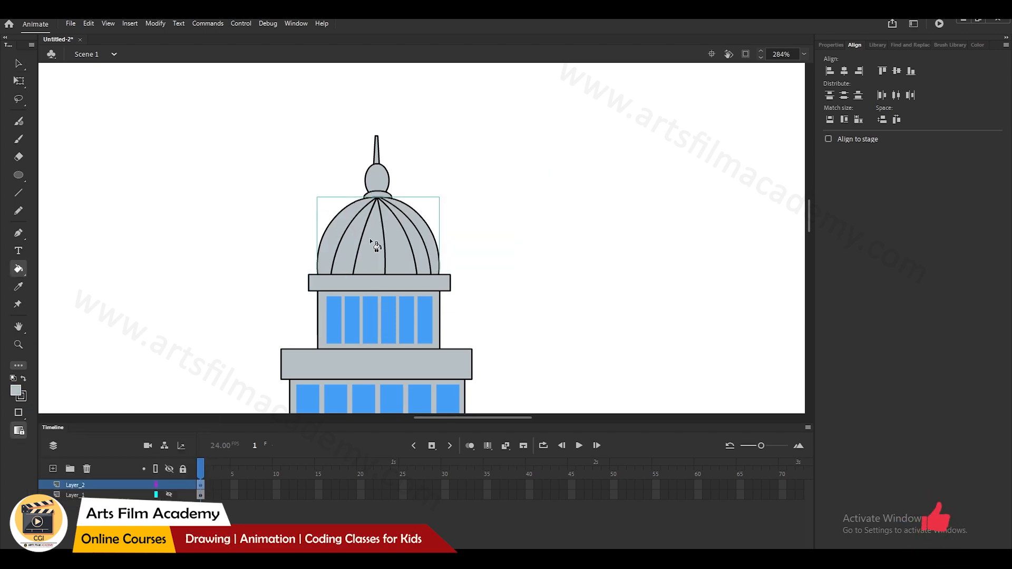
pyautogui.doubleClick(389, 248)
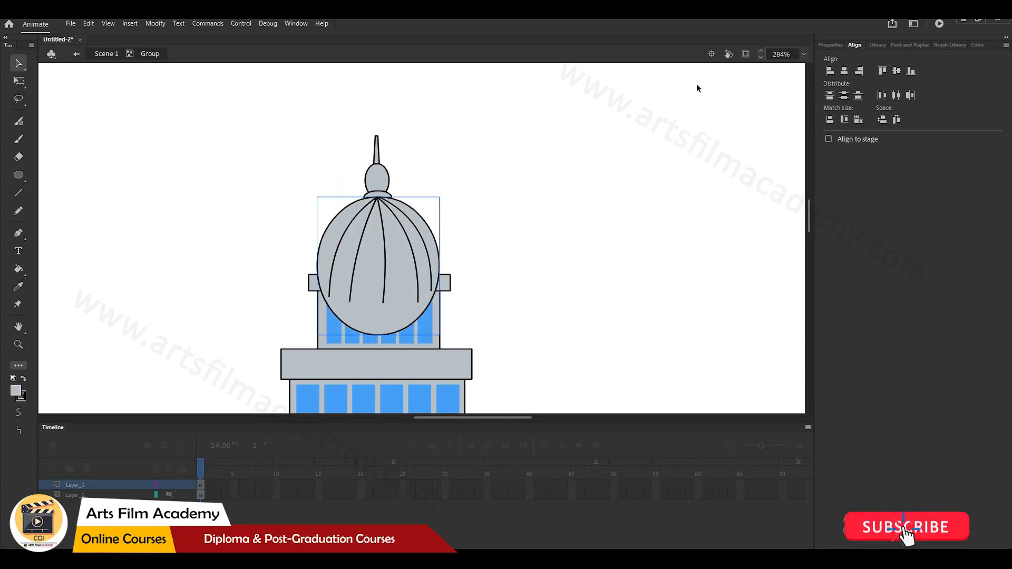
pyautogui.click(16, 390)
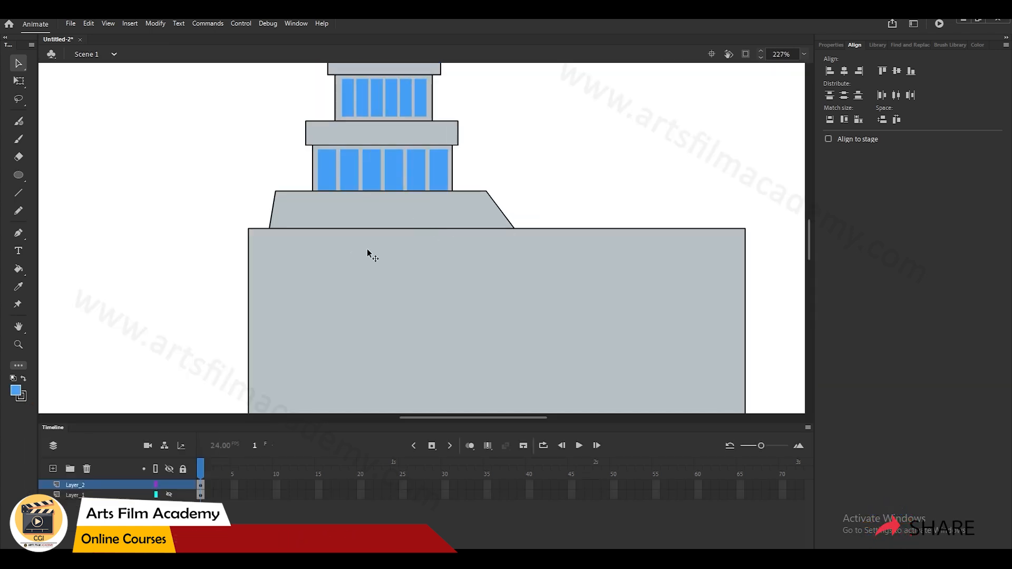
# Widen the thin slab along the upper edge of the building base so it overhangs the wall.
pyautogui.moveTo(546, 231); pyautogui.dragTo(551, 232)
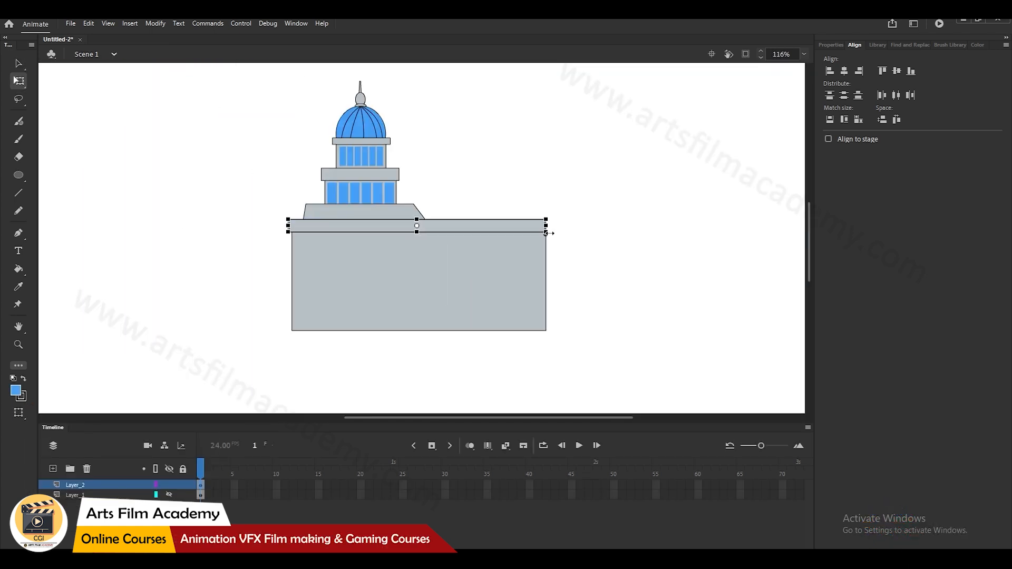
pyautogui.press('v')
pyautogui.scroll(6, 552, 233)
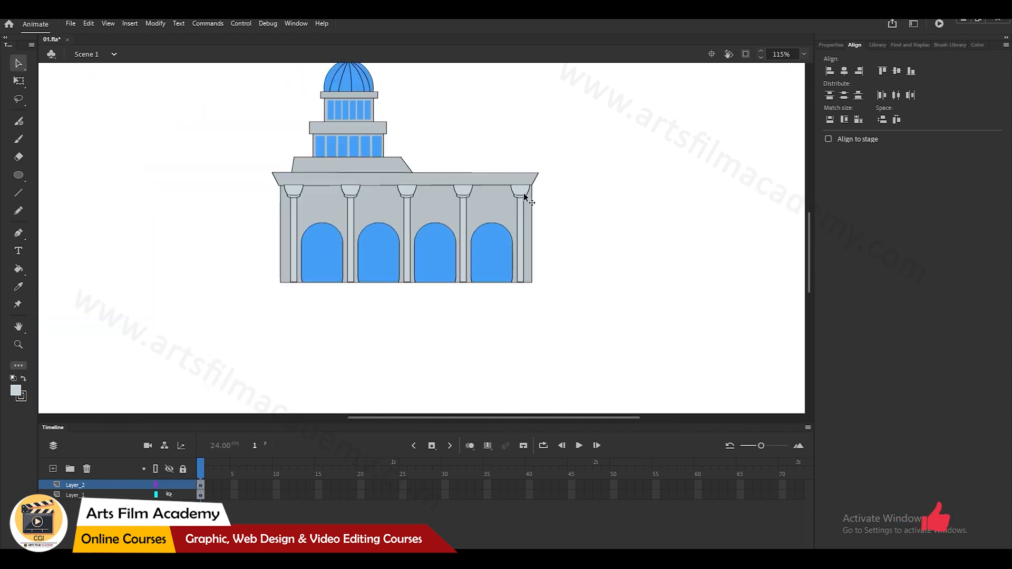
# Select the entire domed building with its columns and arches and group it.
pyautogui.scroll(-4, 532, 208)
pyautogui.moveTo(573, 164); pyautogui.dragTo(510, 177)
pyautogui.moveTo(555, 104); pyautogui.dragTo(240, 351)
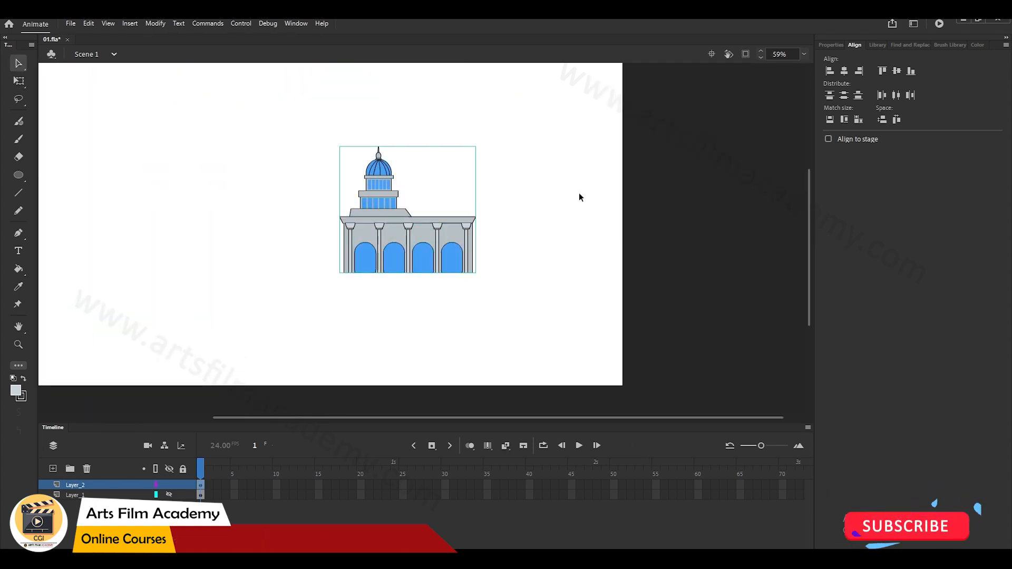
pyautogui.moveTo(462, 225); pyautogui.dragTo(539, 197)
pyautogui.hotkey('ctrl', 'z')
pyautogui.hotkey('ctrl', 'z')
# Scale the grouped domed building down and move it toward the upper right of the artwork.
pyautogui.doubleClick(428, 239)
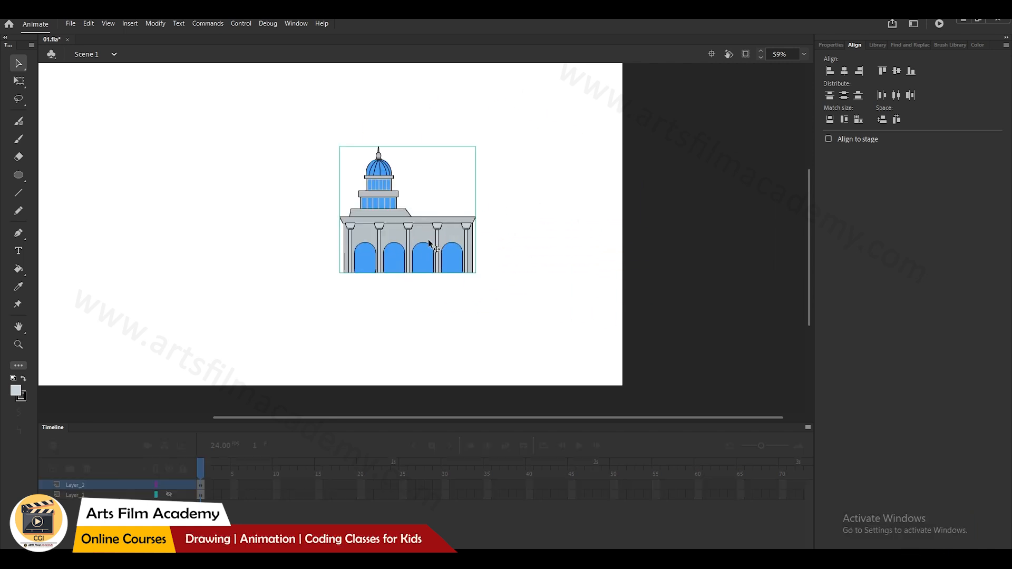
pyautogui.click(509, 234)
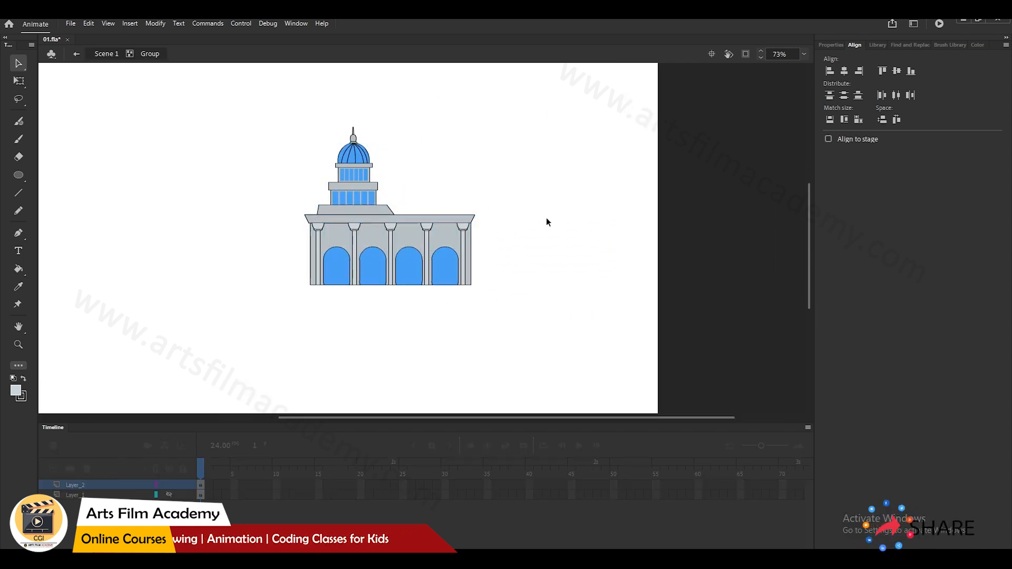
pyautogui.scroll(2, 389, 229)
pyautogui.moveTo(389, 227); pyautogui.dragTo(512, 175)
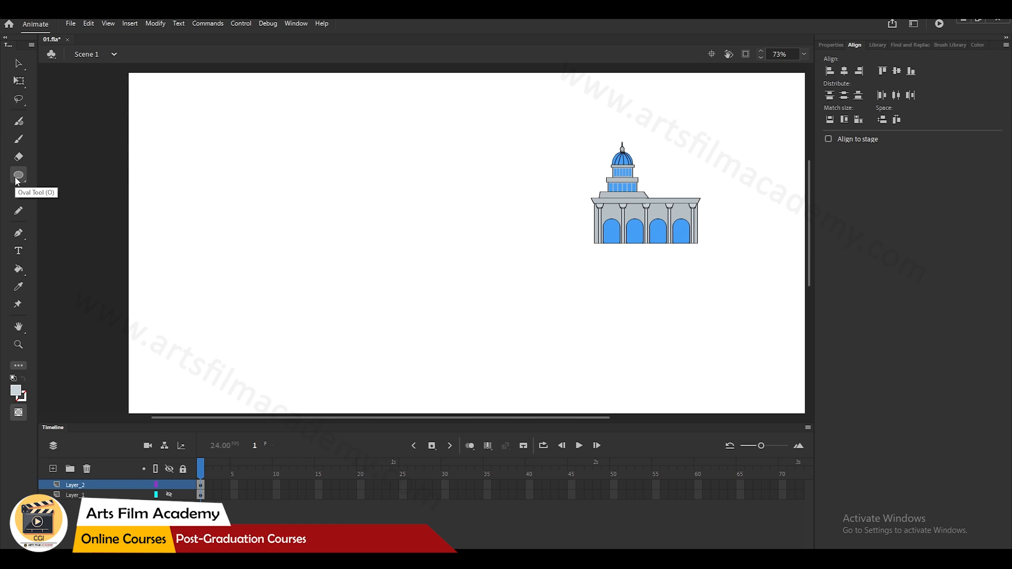
# Draw a tall rectangle without an outline left of the domed building and give it a darker blue-grey fill.
pyautogui.click(19, 174)
pyautogui.click(64, 175)
pyautogui.moveTo(233, 122)
pyautogui.mouseDown()
pyautogui.moveTo(284, 369)
pyautogui.moveTo(286, 307)
pyautogui.mouseUp()
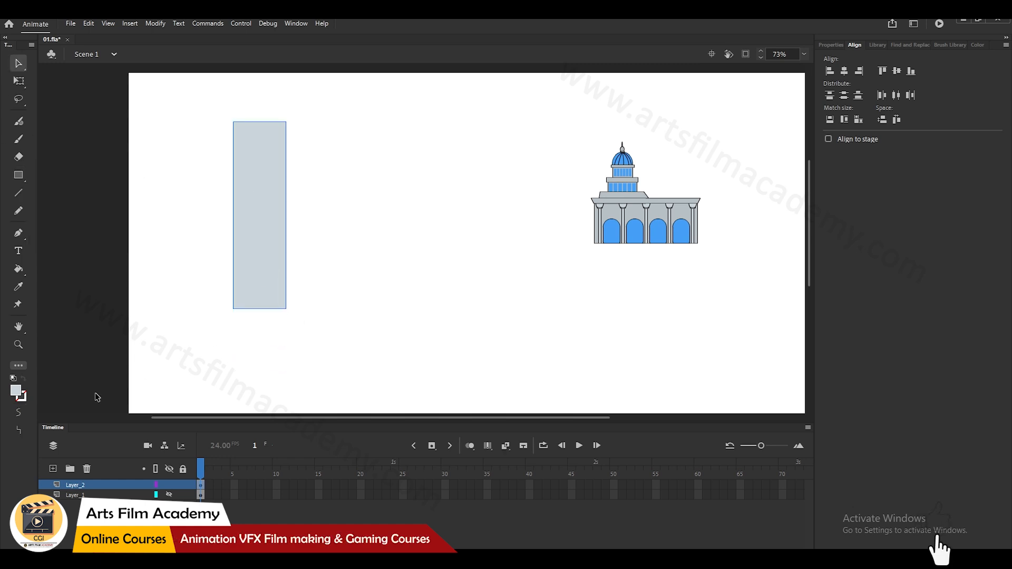
pyautogui.click(19, 390)
pyautogui.click(209, 411)
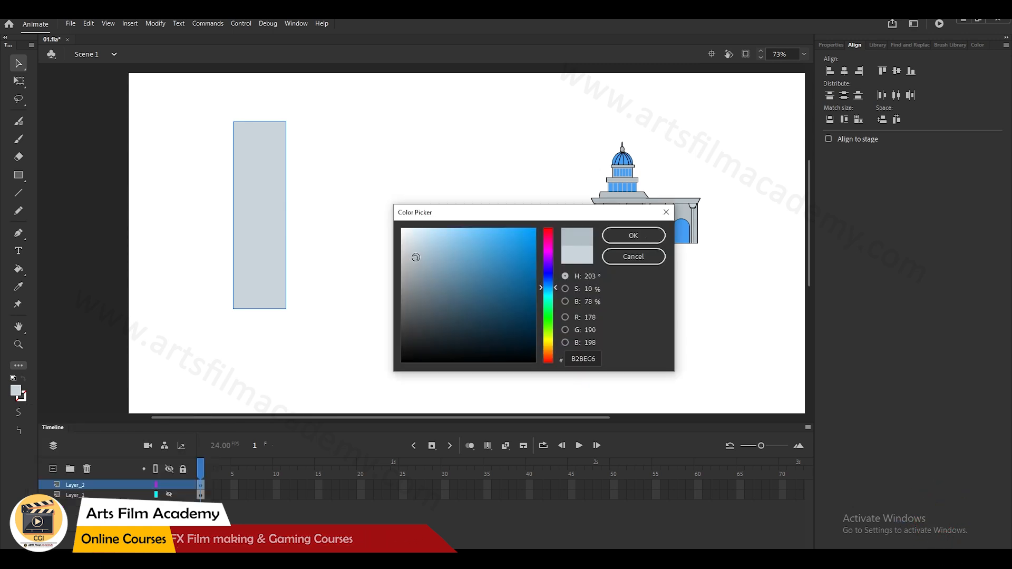
pyautogui.moveTo(419, 268); pyautogui.dragTo(420, 262)
pyautogui.click(611, 238)
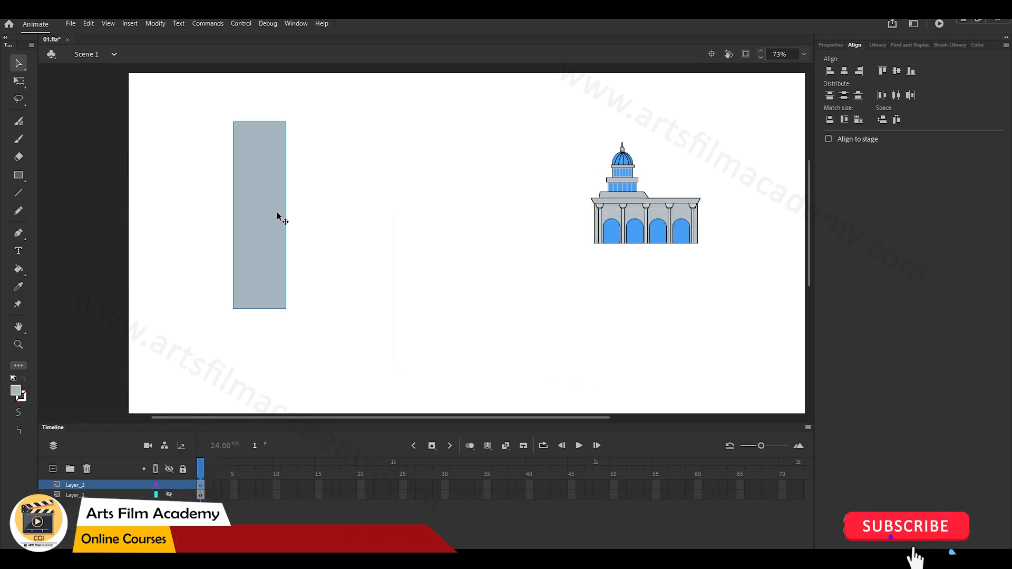
# Stack three progressively narrower black-outlined tiers on the tall rectangle and arrange each behind the one below it.
pyautogui.moveTo(279, 218); pyautogui.dragTo(422, 219)
pyautogui.click(481, 120)
pyautogui.scroll(2, 481, 120)
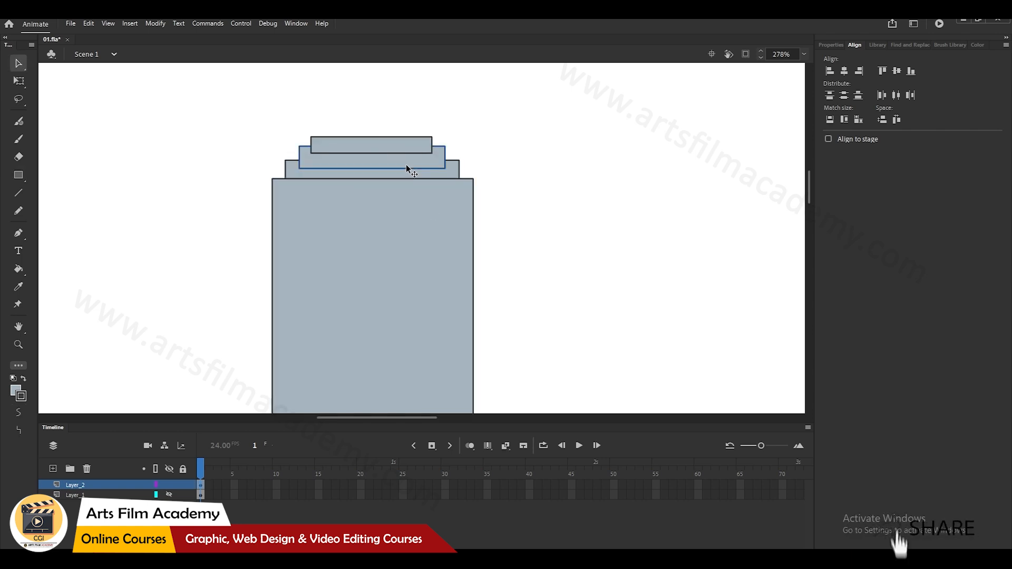
pyautogui.click(346, 148)
pyautogui.hotkey('ctrl', 'shift', 'Down')
pyautogui.click(506, 155)
pyautogui.scroll(1, 501, 151)
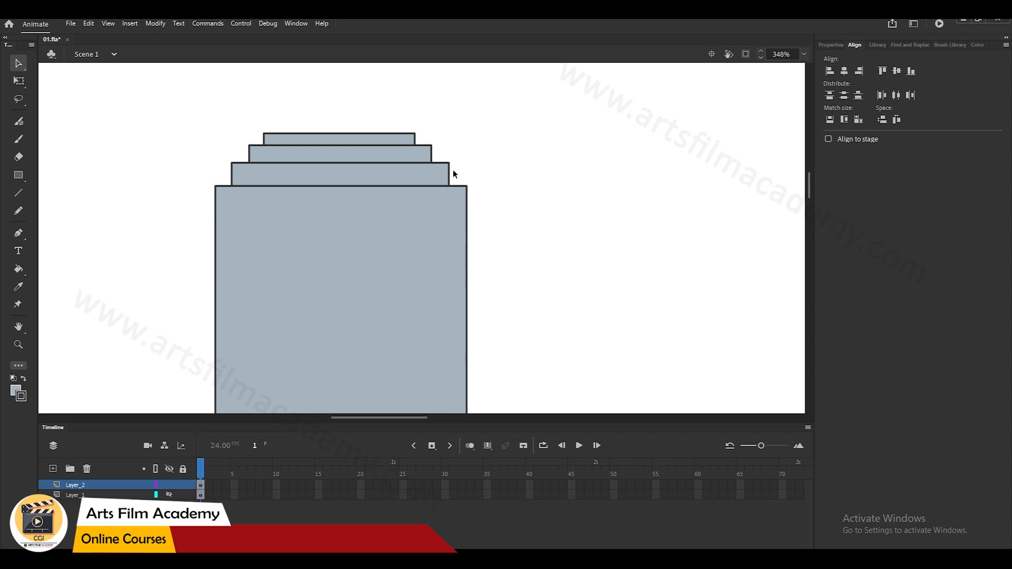
# Draw a tall thin vertical rectangle as an antenna above the tower's top tier.
pyautogui.moveTo(438, 190); pyautogui.dragTo(442, 244)
pyautogui.scroll(-2, 343, 189)
pyautogui.scroll(2, 343, 189)
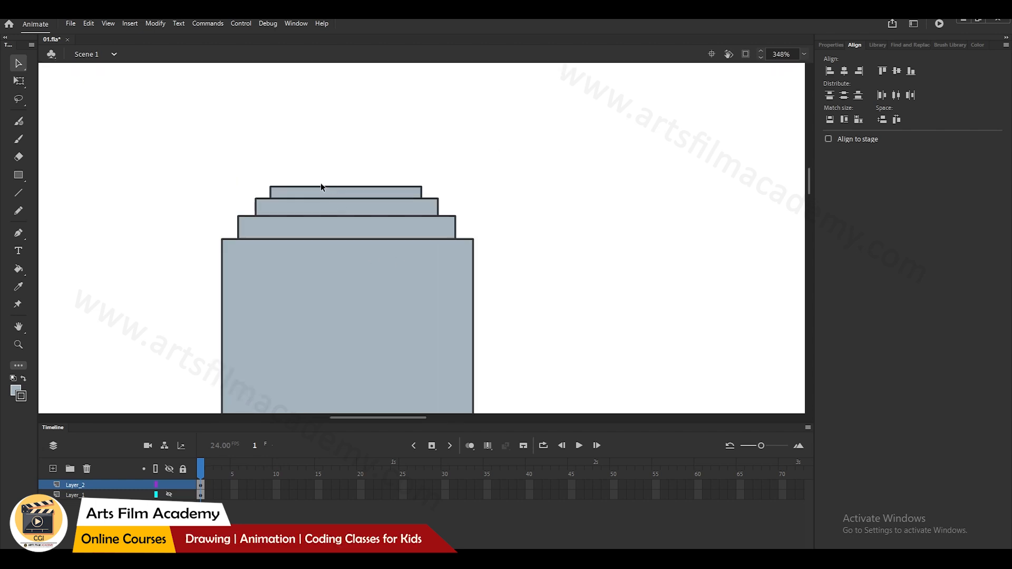
pyautogui.moveTo(322, 187); pyautogui.dragTo(300, 283)
pyautogui.click(19, 175)
pyautogui.moveTo(309, 104); pyautogui.dragTo(321, 285)
pyautogui.press('v')
# Draw a small blue square window beside the tower and surround it with a grey frame in place of the black outline.
pyautogui.scroll(-7, 337, 211)
pyautogui.scroll(2, 379, 338)
pyautogui.click(18, 175)
pyautogui.moveTo(427, 190); pyautogui.dragTo(445, 208)
pyautogui.scroll(4, 400, 169)
pyautogui.press('q')
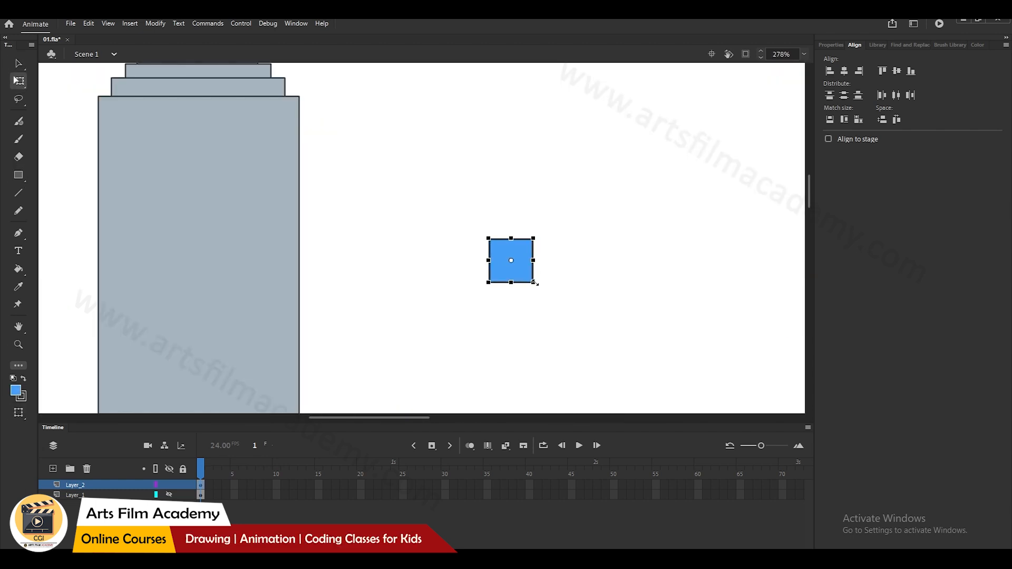
pyautogui.scroll(2, 500, 269)
pyautogui.click(16, 390)
pyautogui.click(22, 397)
pyautogui.click(182, 412)
pyautogui.click(518, 255)
# Place the framed window near the tower's upper left corner and stretch it taller.
pyautogui.scroll(-2, 780, 366)
pyautogui.moveTo(604, 300); pyautogui.dragTo(218, 232)
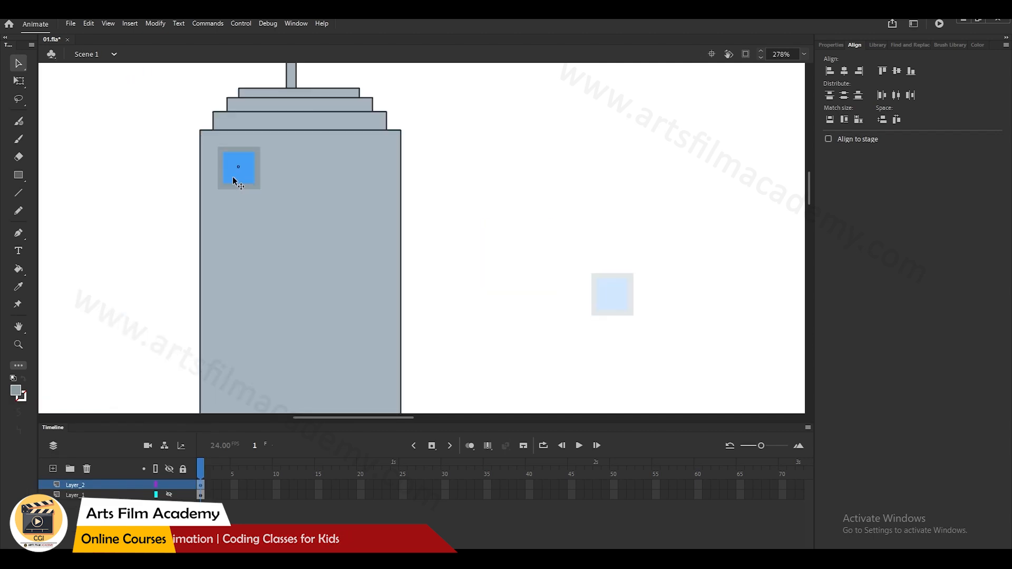
pyautogui.press('q')
pyautogui.moveTo(286, 302); pyautogui.dragTo(286, 332)
# Duplicate the window across the tower to make a row of four and group the row.
pyautogui.moveTo(270, 215); pyautogui.dragTo(322, 215)
pyautogui.moveTo(322, 215); pyautogui.dragTo(425, 216)
pyautogui.moveTo(463, 273); pyautogui.dragTo(450, 268)
pyautogui.hotkey('ctrl', 'g')
pyautogui.press('v')
# Duplicate the window row down the tower to make seven rows and group them.
pyautogui.scroll(-2, 472, 211)
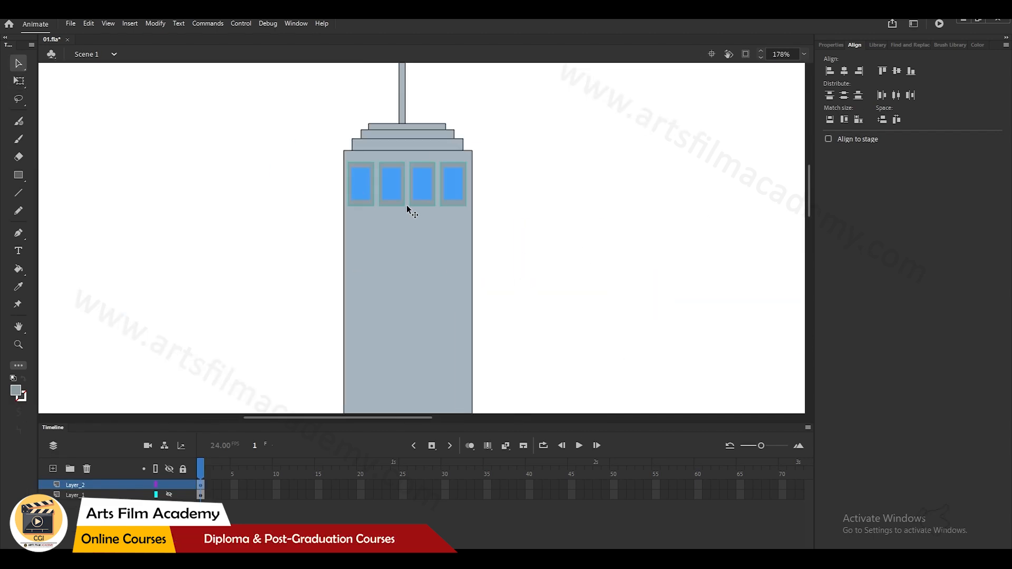
pyautogui.scroll(-1, 402, 203)
pyautogui.moveTo(424, 189); pyautogui.dragTo(429, 229)
pyautogui.scroll(-2, 429, 228)
pyautogui.moveTo(373, 174); pyautogui.dragTo(366, 339)
pyautogui.moveTo(404, 76); pyautogui.dragTo(296, 121)
pyautogui.hotkey('ctrl', 'g')
# Distribute the selected tower parts by their vertical centers and align them on a common horizontal center.
pyautogui.moveTo(482, 83); pyautogui.dragTo(232, 390)
pyautogui.click(843, 96)
pyautogui.scroll(-1, 427, 169)
pyautogui.click(854, 45)
pyautogui.click(844, 71)
# Scale the windowed tower down and place it just left of the domed building.
pyautogui.press('q')
pyautogui.moveTo(365, 210); pyautogui.dragTo(461, 276)
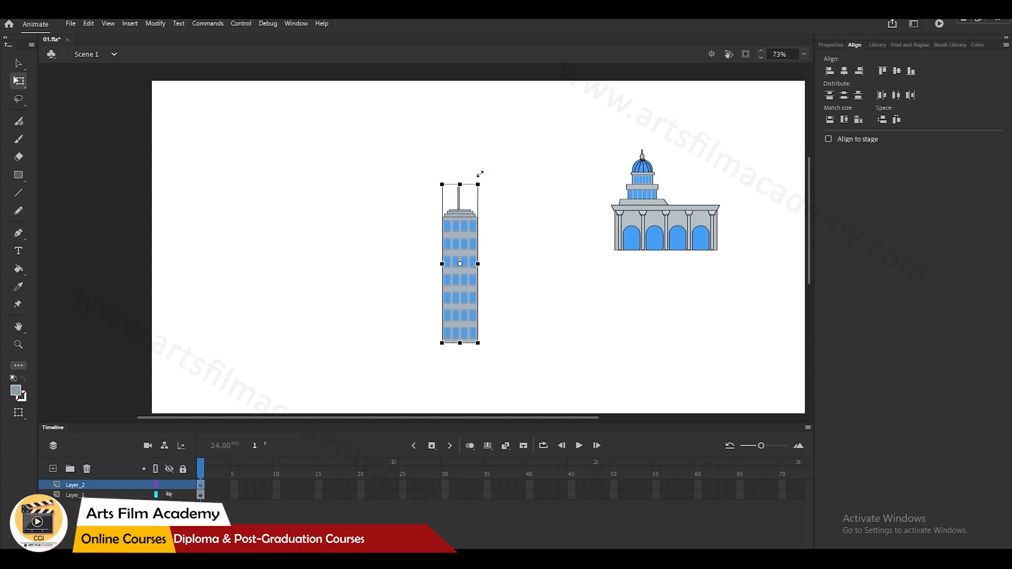
pyautogui.moveTo(485, 156); pyautogui.dragTo(469, 225)
pyautogui.moveTo(454, 305); pyautogui.dragTo(570, 191)
# Draw two grey rectangles of different heights left of the tower as bodies for new buildings.
pyautogui.scroll(2, 644, 173)
pyautogui.scroll(-2, 423, 333)
pyautogui.moveTo(297, 198); pyautogui.dragTo(355, 354)
pyautogui.scroll(-2, 403, 211)
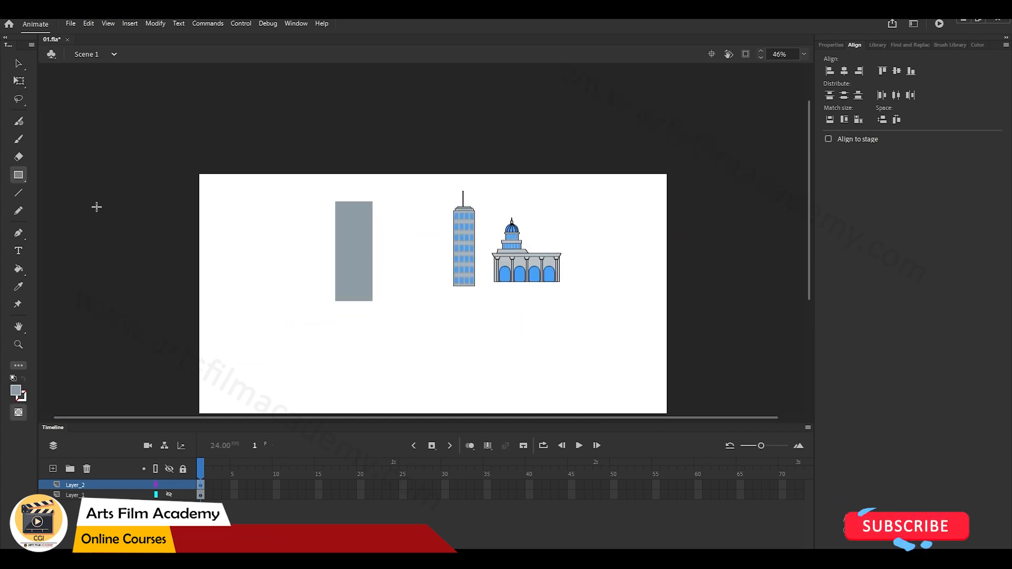
pyautogui.click(19, 175)
pyautogui.scroll(2, 390, 234)
pyautogui.moveTo(182, 214); pyautogui.dragTo(248, 333)
pyautogui.press('q')
pyautogui.moveTo(331, 253); pyautogui.dragTo(347, 253)
# Change the fill of the shorter rectangle to a darker grey.
pyautogui.scroll(2, 213, 158)
pyautogui.click(16, 390)
pyautogui.click(633, 234)
# Draw a small dark slate block on the roof of the shorter building and set its outline colour.
pyautogui.click(18, 175)
pyautogui.click(16, 390)
pyautogui.moveTo(251, 212); pyautogui.dragTo(300, 224)
pyautogui.press('q')
pyautogui.scroll(2, 240, 210)
pyautogui.press('v')
pyautogui.click(21, 396)
# Add another dark block on top of the first rooftop block and two small ones at the roof's other end.
pyautogui.scroll(-3, 460, 252)
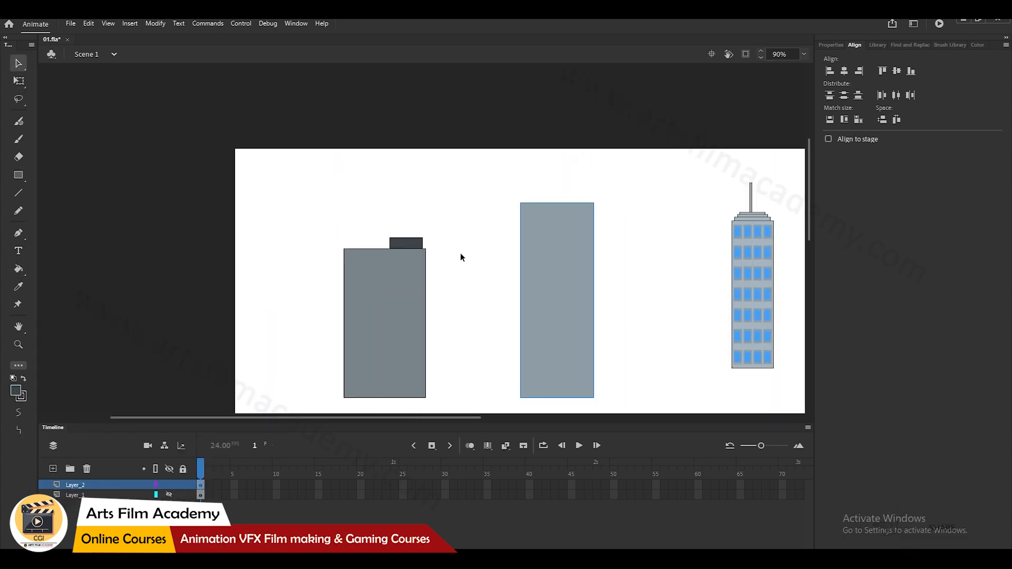
pyautogui.scroll(3, 411, 242)
pyautogui.click(18, 175)
pyautogui.moveTo(381, 219); pyautogui.dragTo(441, 235)
pyautogui.press('v')
pyautogui.moveTo(387, 253); pyautogui.dragTo(288, 242)
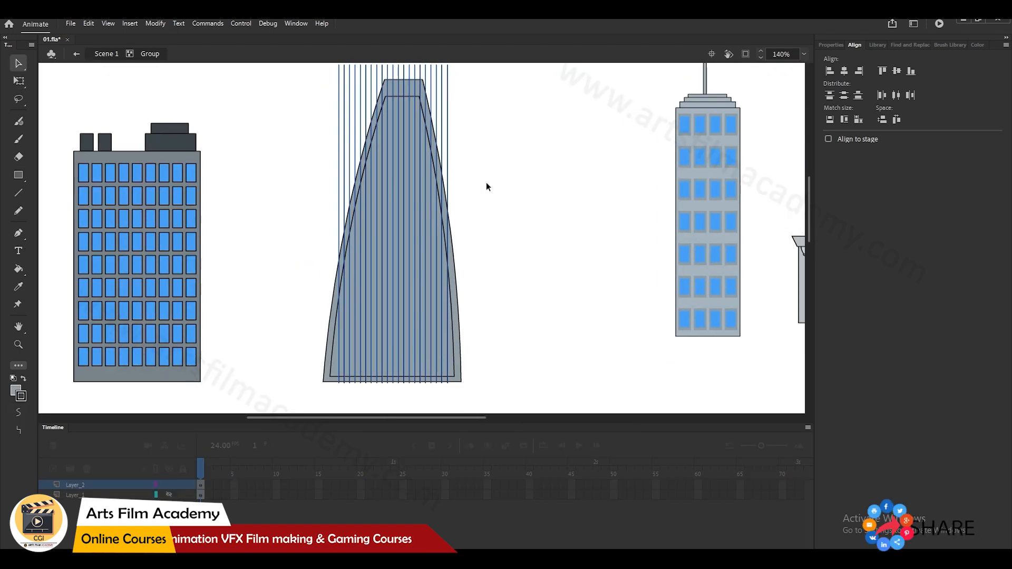
# Trim the vertical lines to the inner panel of the tapered tower and fill the panel with blue.
pyautogui.scroll(1, 486, 182)
pyautogui.moveTo(448, 208); pyautogui.dragTo(507, 231)
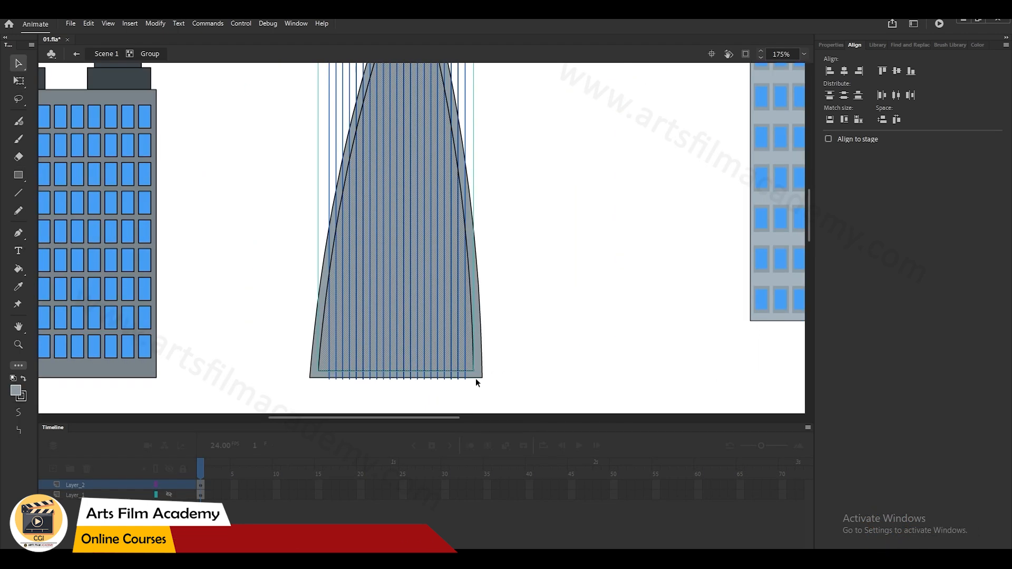
pyautogui.scroll(4, 459, 101)
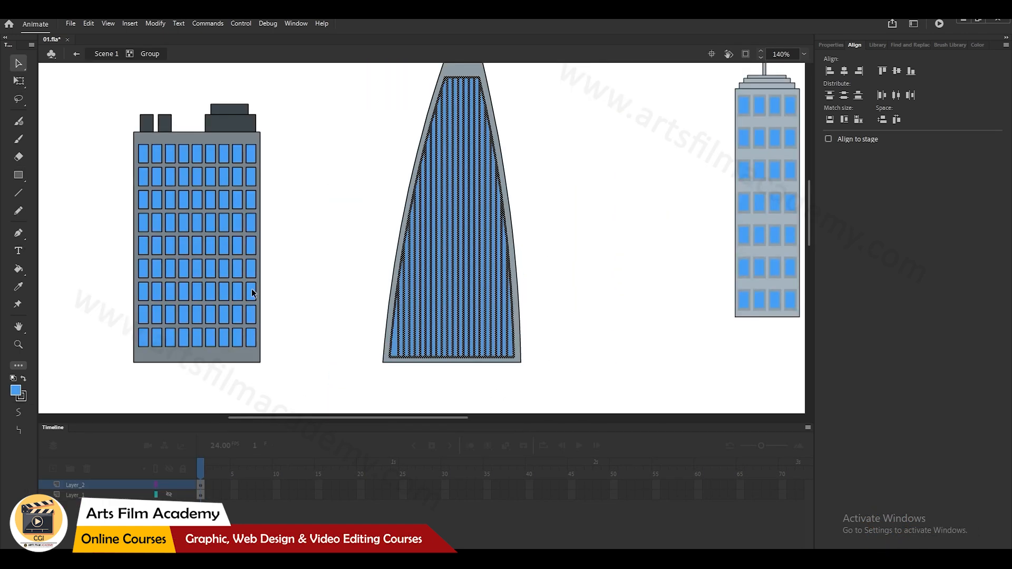
# Create a stack of evenly spaced horizontal lines beside the tapered tower and move it over the blue panel.
pyautogui.moveTo(441, 100); pyautogui.dragTo(527, 103)
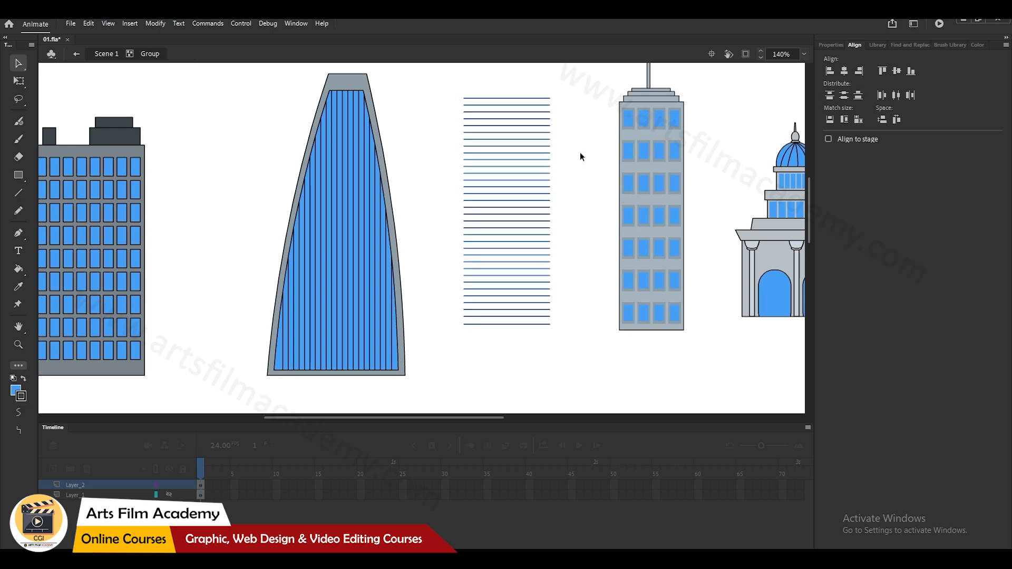
pyautogui.moveTo(506, 211); pyautogui.dragTo(336, 312)
pyautogui.moveTo(384, 361); pyautogui.dragTo(451, 361)
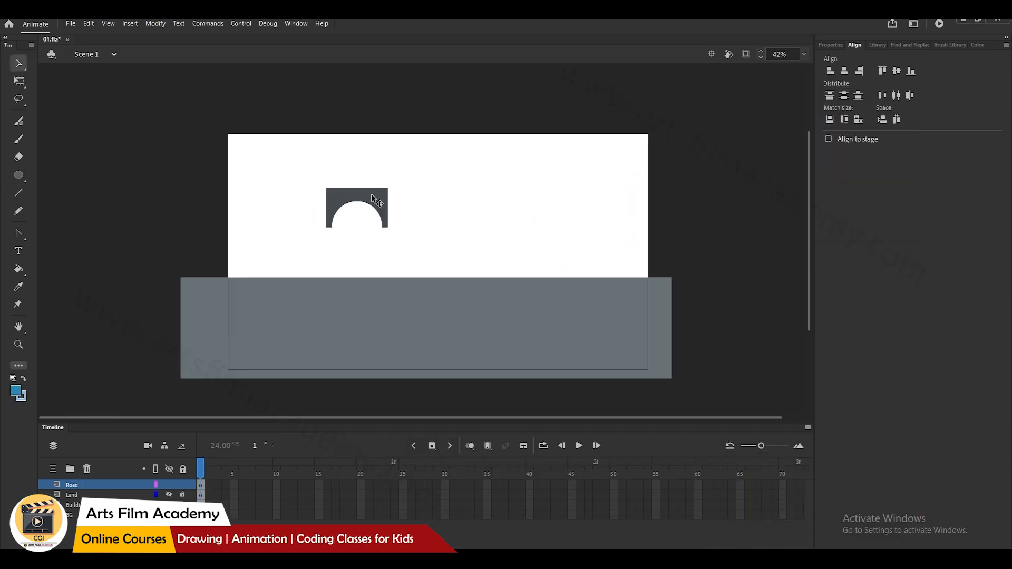
# Repeat the dark arch segment side by side into a long bridge row and shape a dark stepped pillar in #252A2D.
pyautogui.scroll(3, 371, 195)
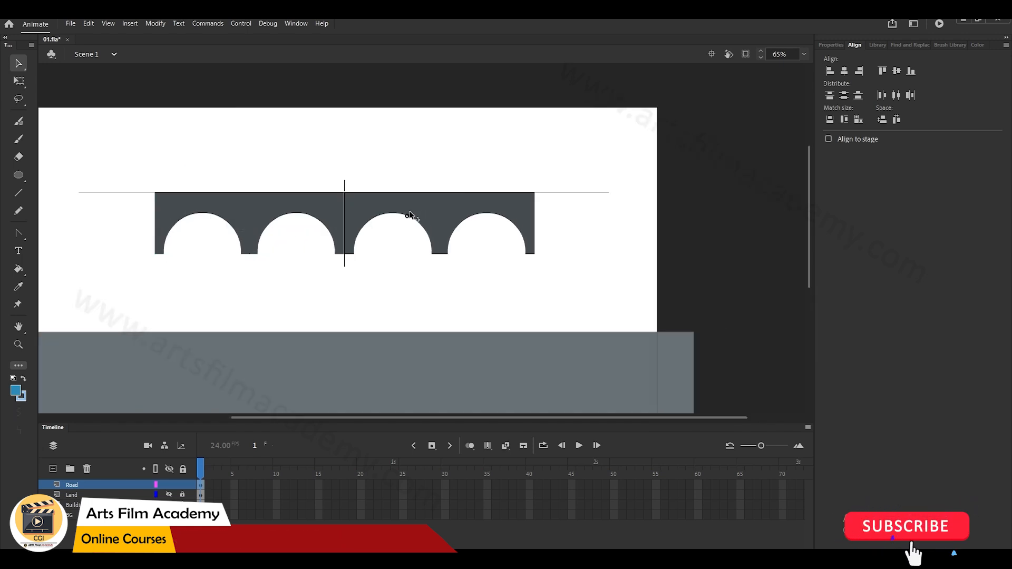
pyautogui.moveTo(410, 215); pyautogui.dragTo(411, 216)
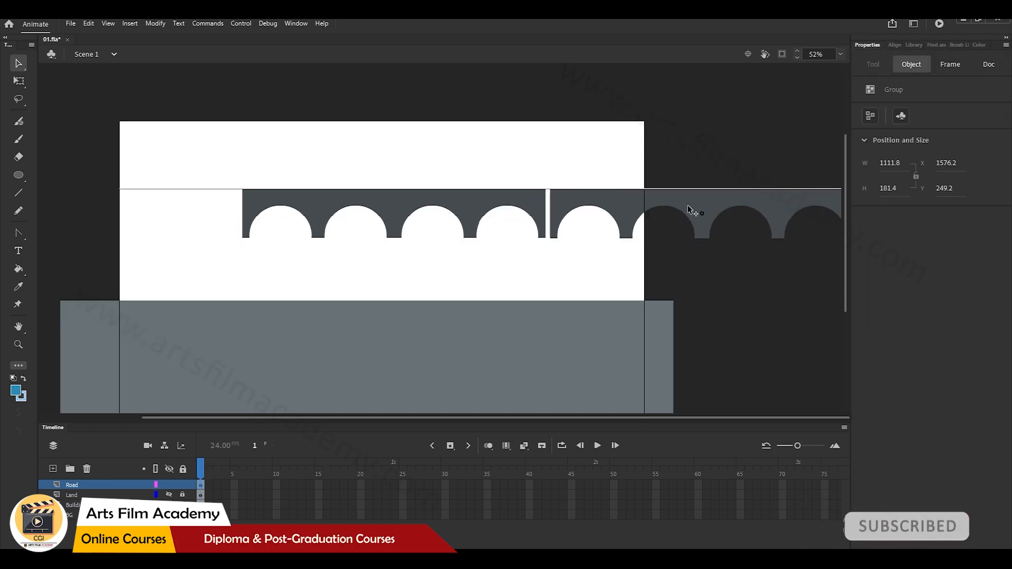
pyautogui.moveTo(592, 239); pyautogui.dragTo(594, 238)
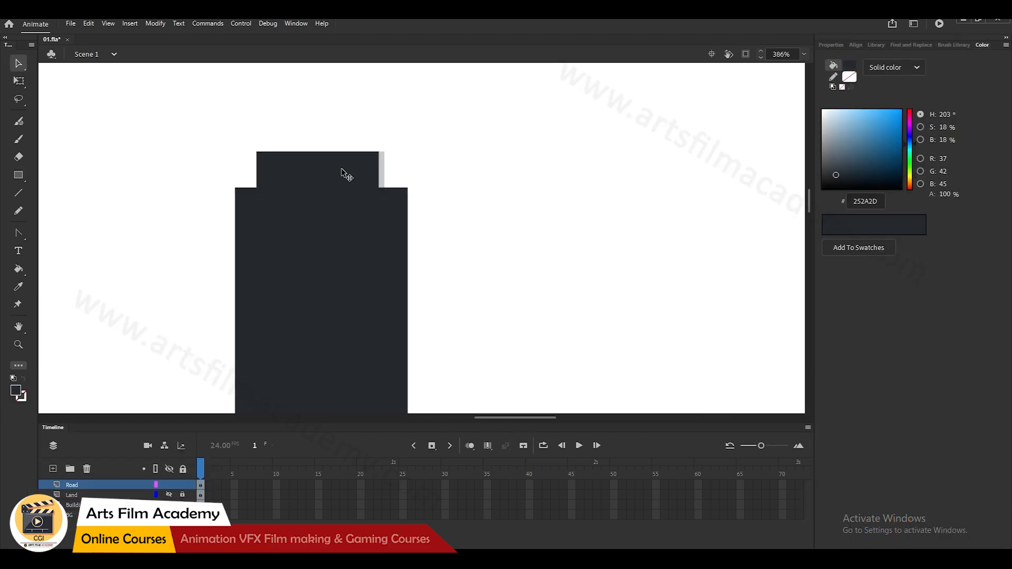
pyautogui.moveTo(407, 210); pyautogui.dragTo(450, 216)
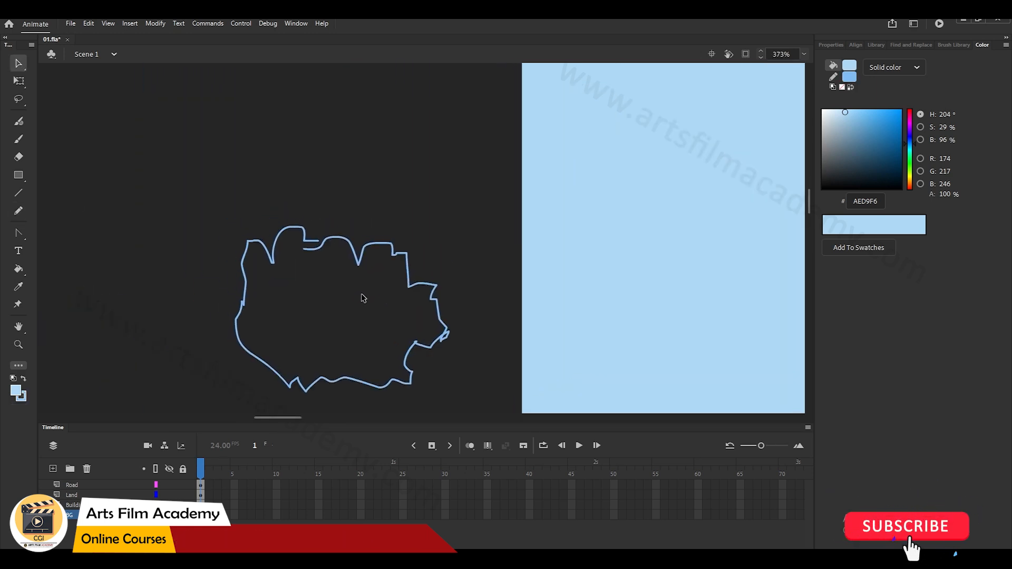
# Try to fill the hand-drawn bush outline beside the stage with bright cyan #00CCFF.
pyautogui.scroll(1, 364, 298)
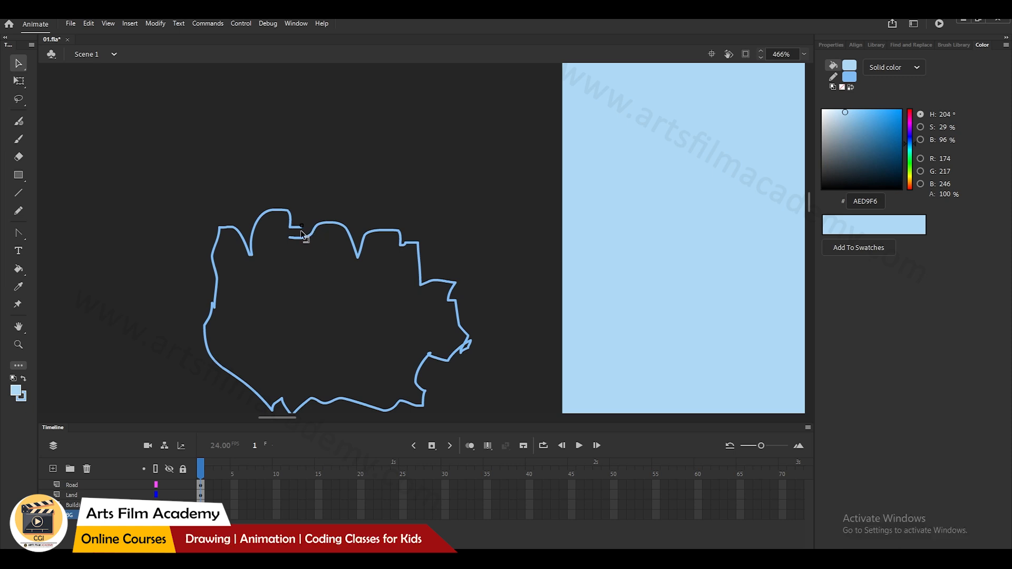
pyautogui.click(310, 243)
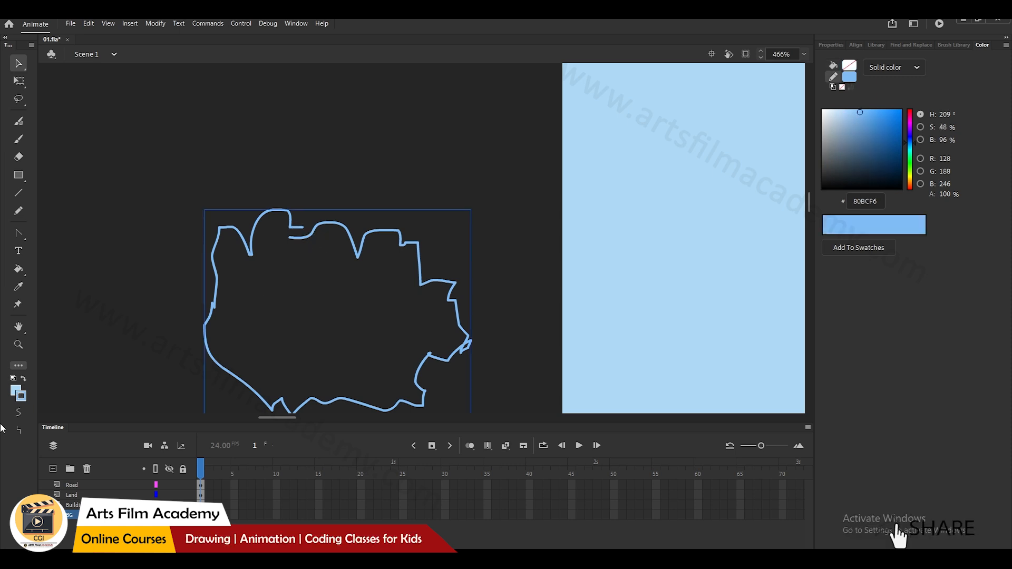
pyautogui.click(16, 391)
pyautogui.click(123, 466)
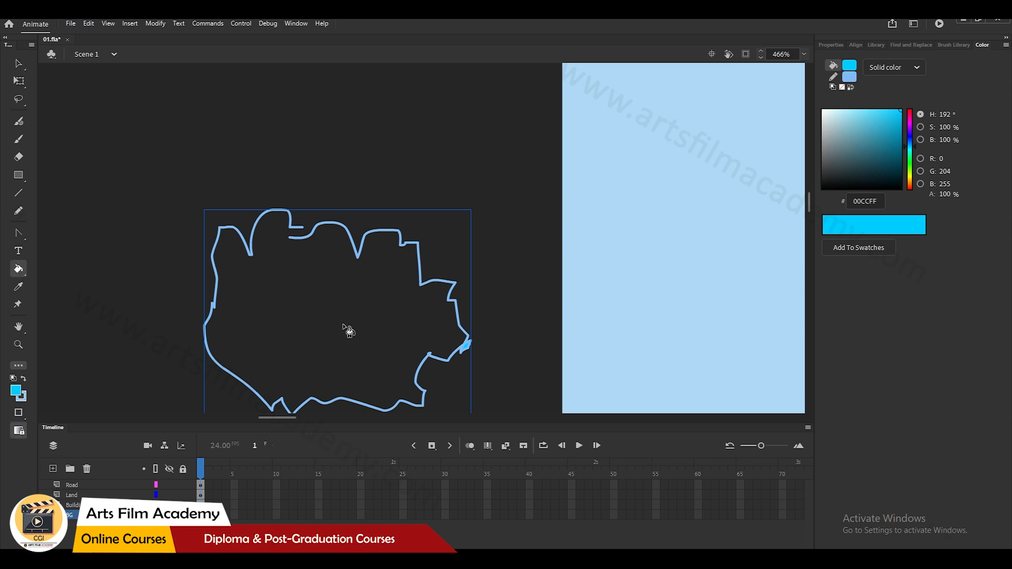
# Place copies of the green bush along the upper edge of the brown land.
pyautogui.scroll(-3, 342, 319)
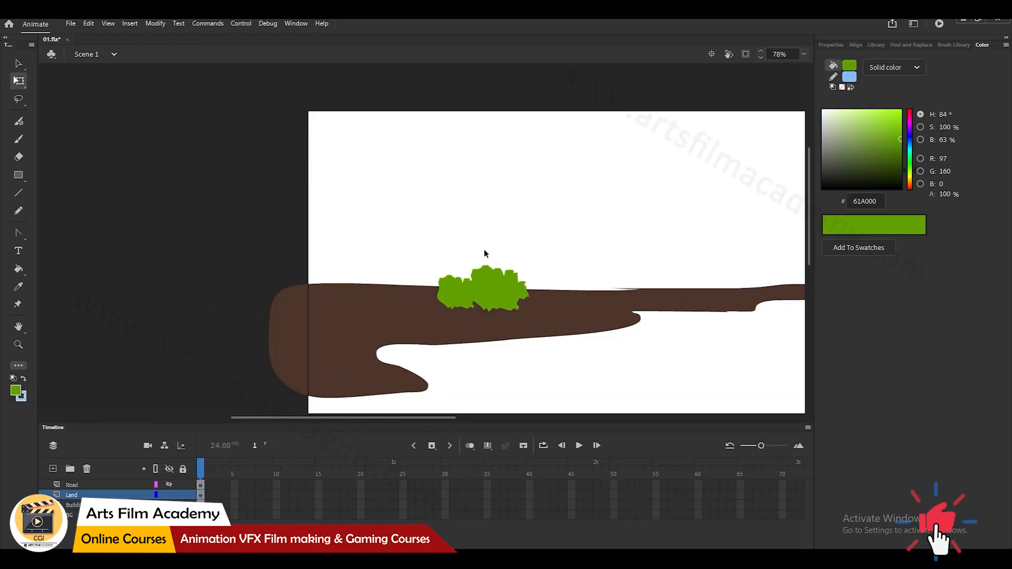
pyautogui.moveTo(374, 290); pyautogui.dragTo(512, 282)
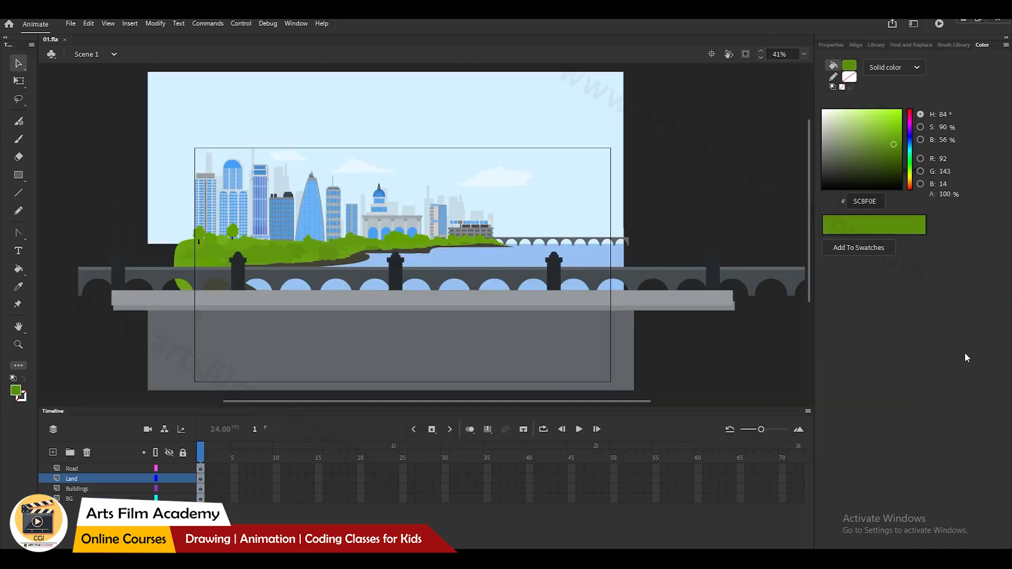
pyautogui.moveTo(654, 175); pyautogui.dragTo(709, 169)
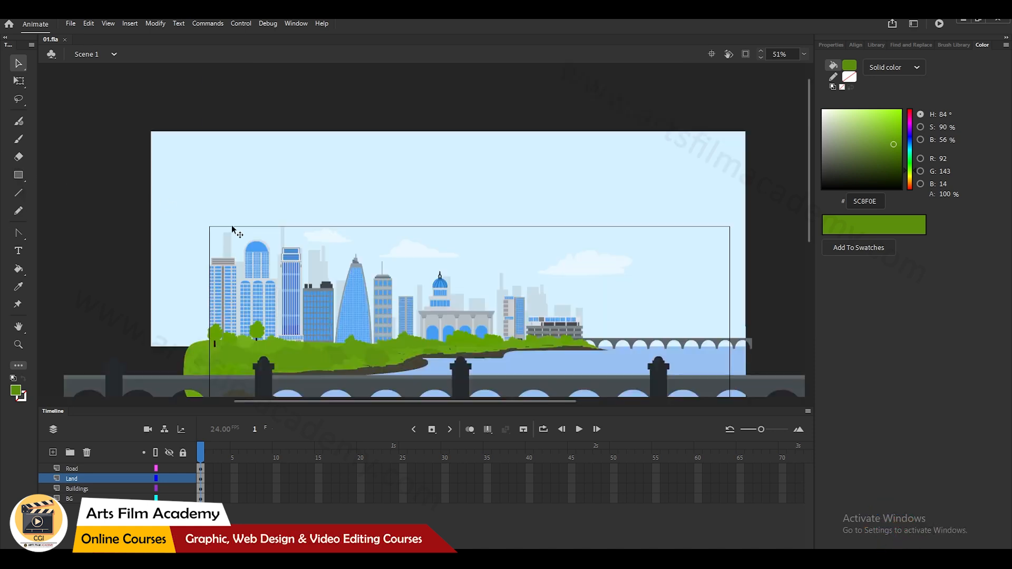
pyautogui.moveTo(232, 225); pyautogui.dragTo(207, 186)
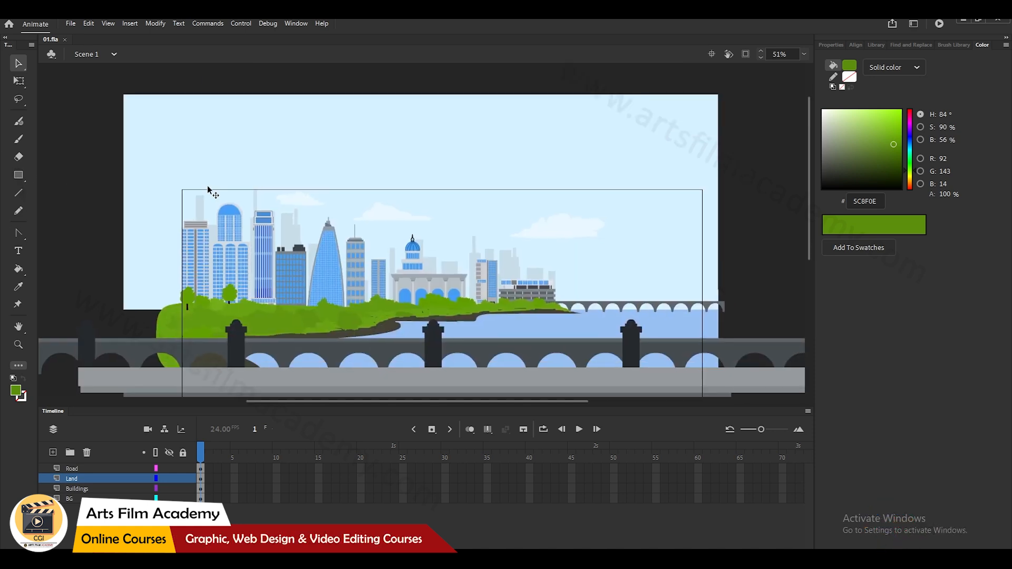
pyautogui.moveTo(441, 222); pyautogui.dragTo(438, 199)
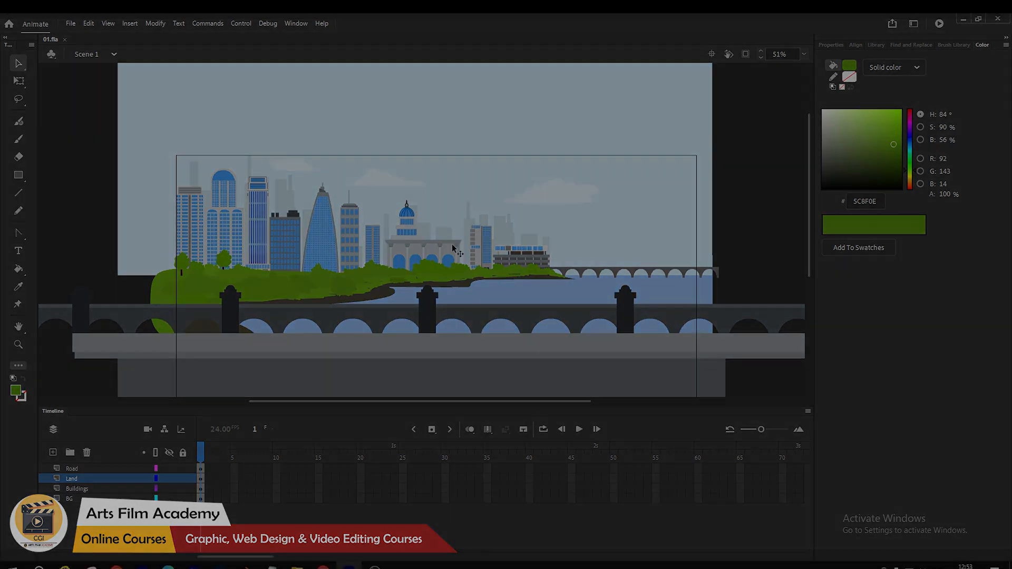